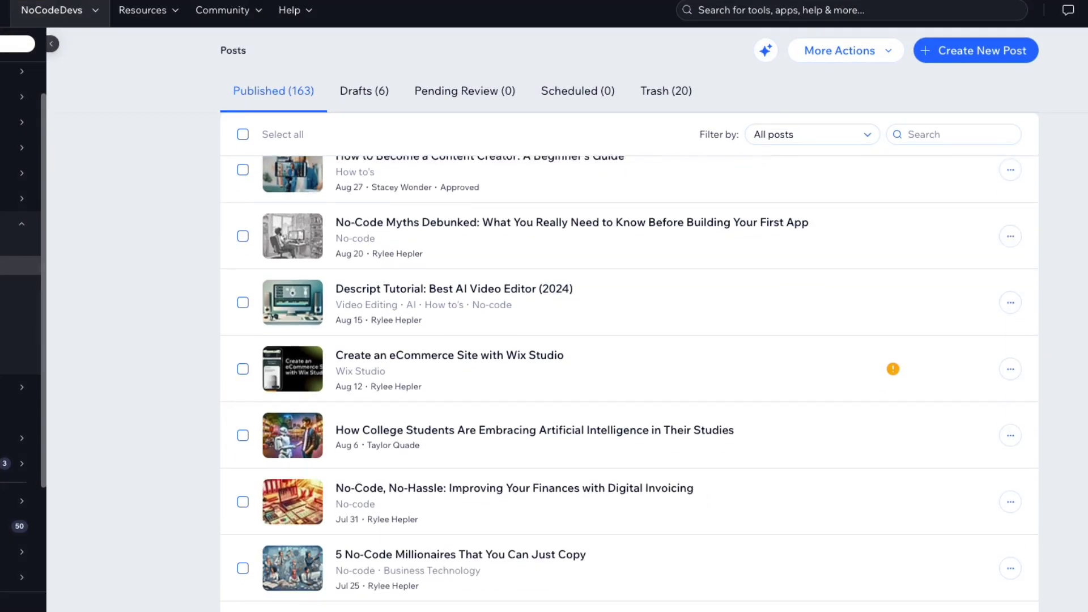
Scroll down through the list of 163 published blog posts
scroll(629, 369, "down", 12)
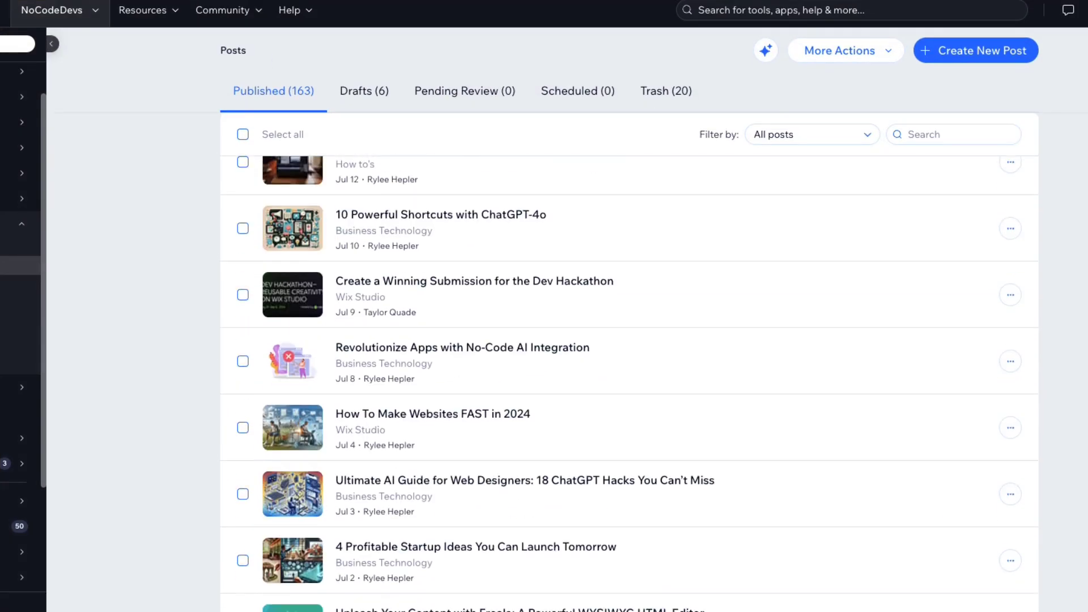
scroll(629, 368, "down", 5)
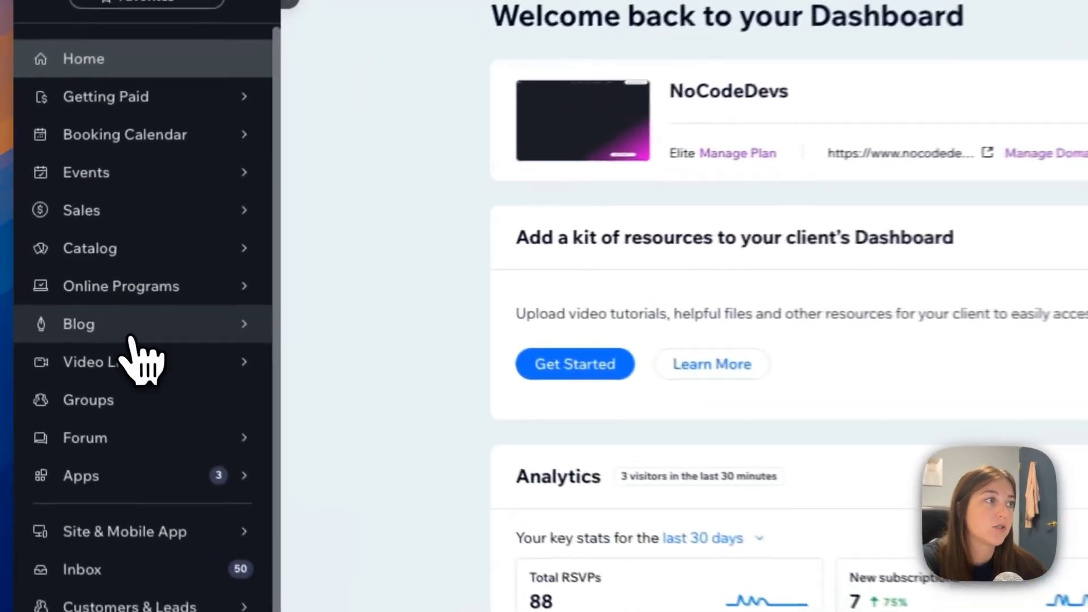
Browse the Blog Overview's post templates and All blogging tools, then return to the Posts list
left_click(54, 296)
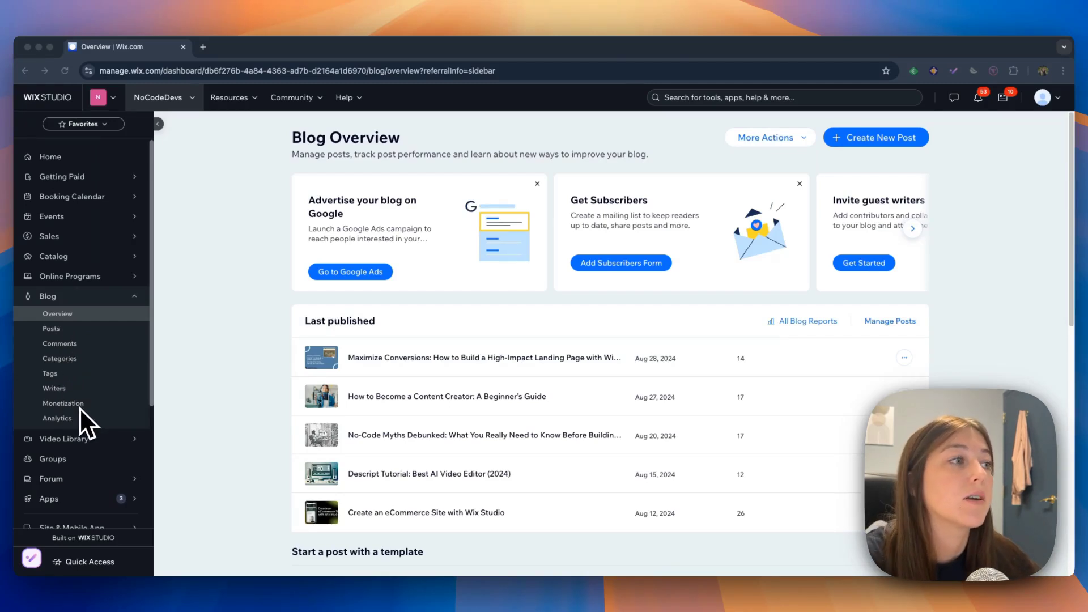
scroll(342, 182, "down", 1)
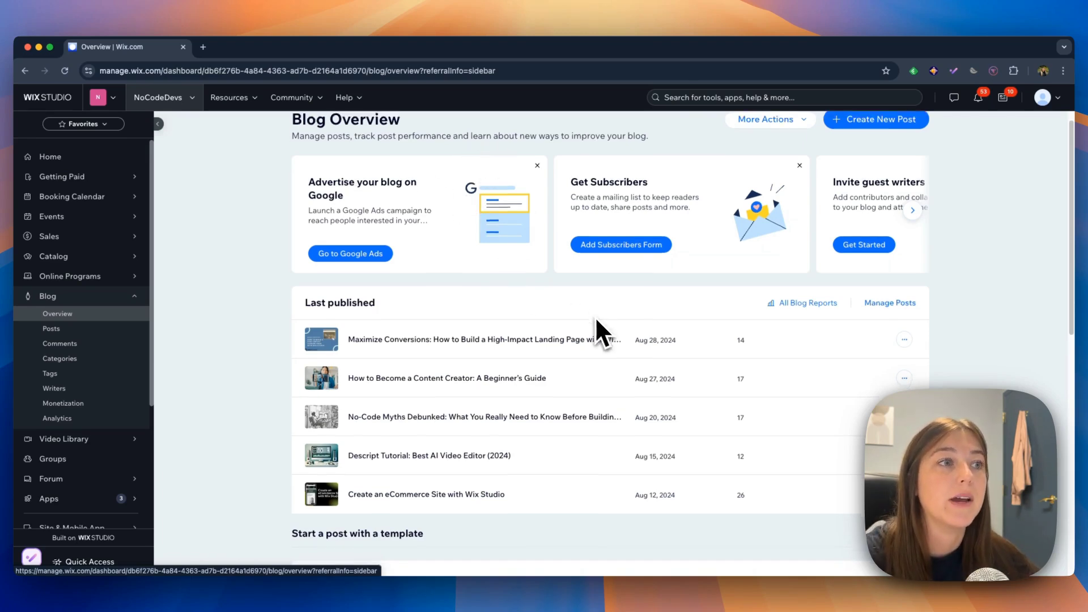
scroll(597, 321, "down", 5)
scroll(596, 317, "down", 2)
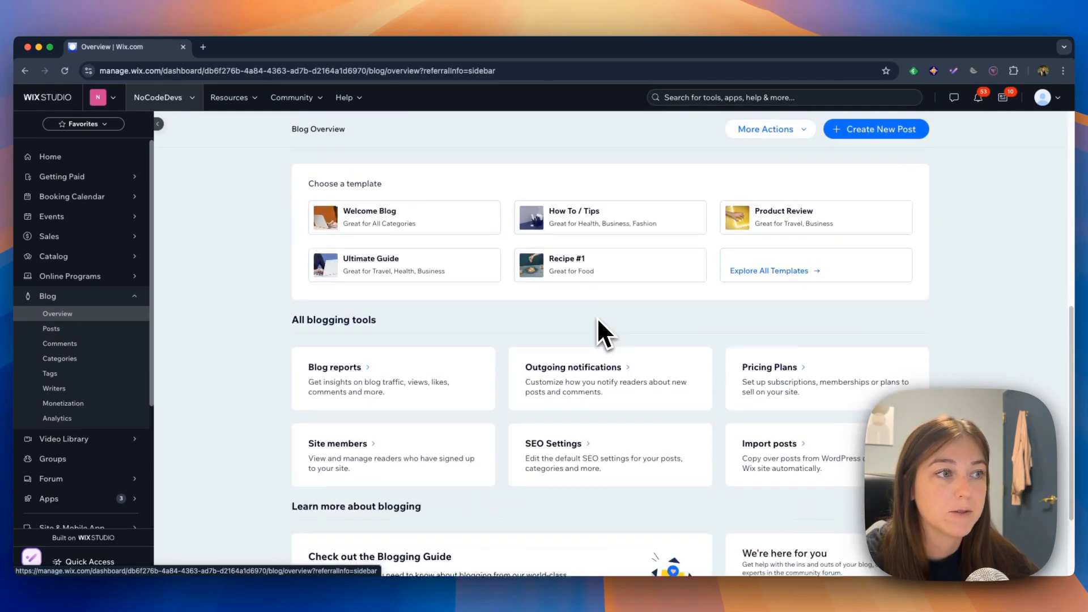
scroll(423, 250, "up", 3)
scroll(453, 253, "down", 4)
scroll(453, 255, "up", 5)
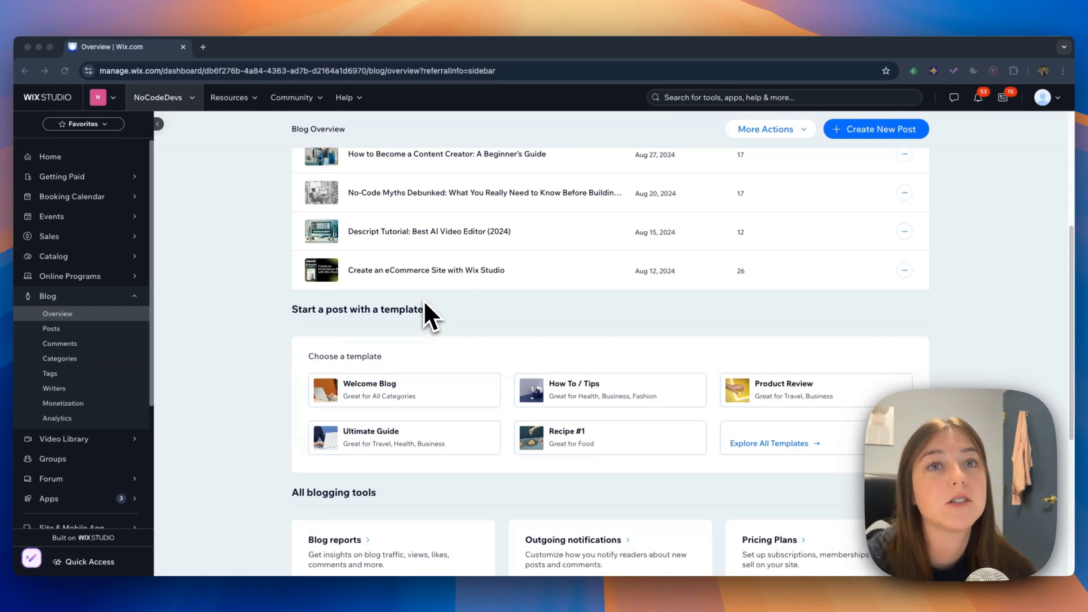
scroll(413, 340, "down", 1)
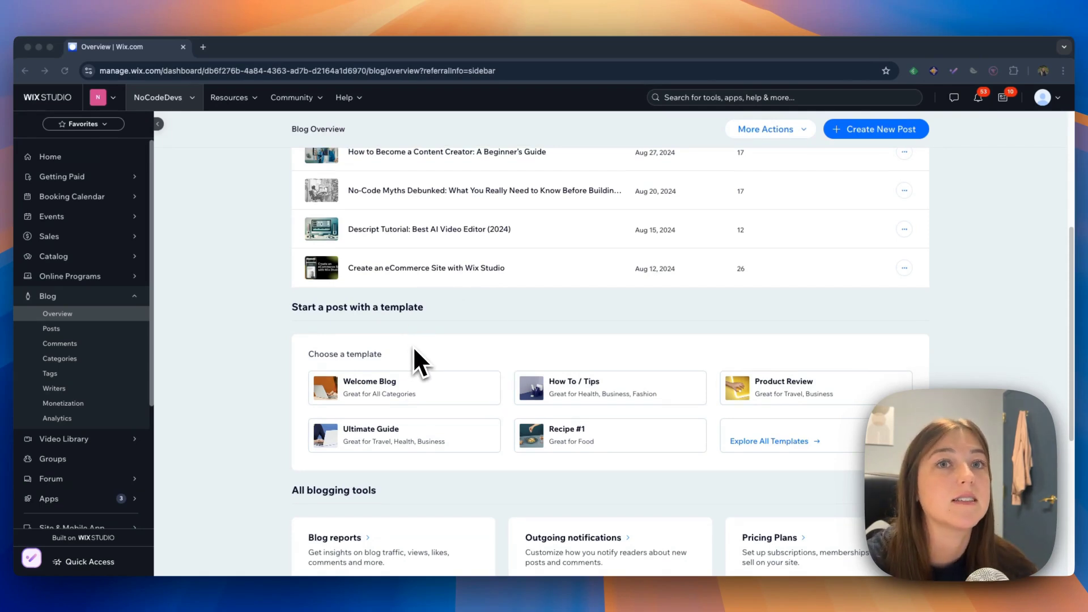
mouse_move(416, 391)
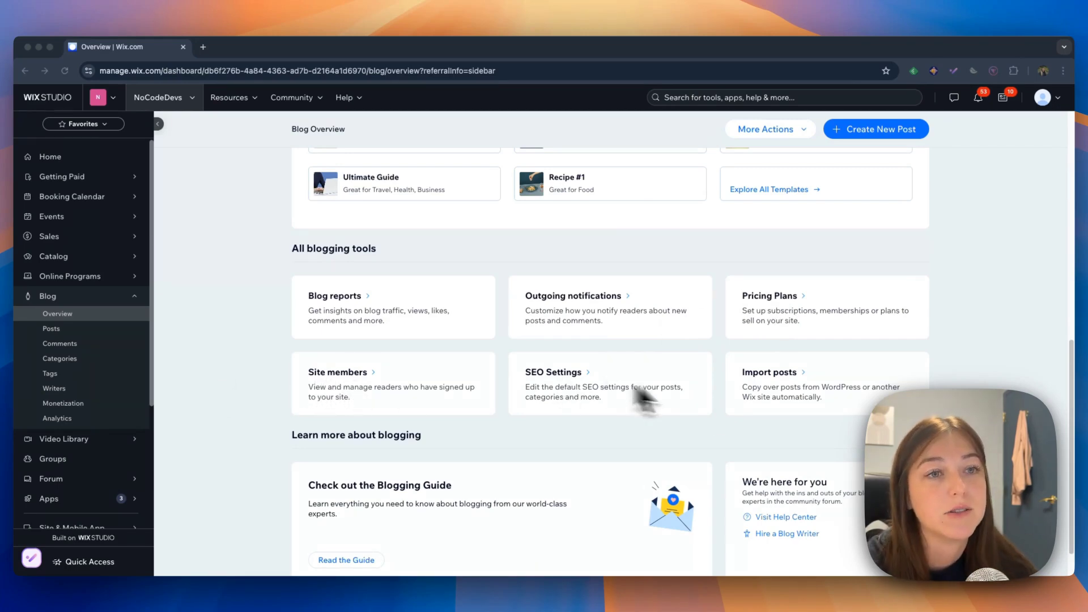
scroll(774, 371, "up", 5)
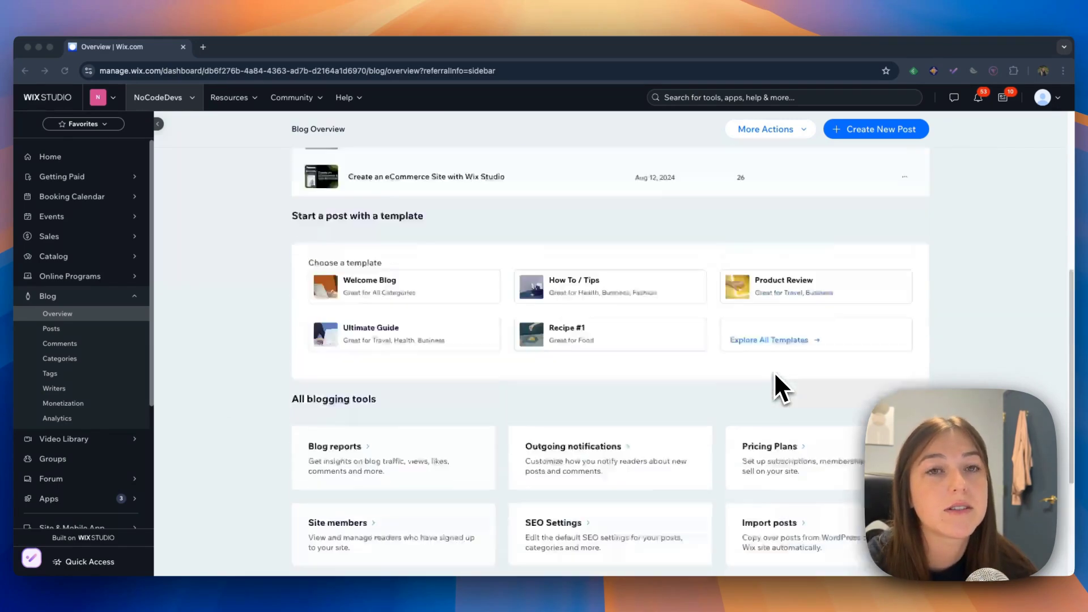
left_click(51, 328)
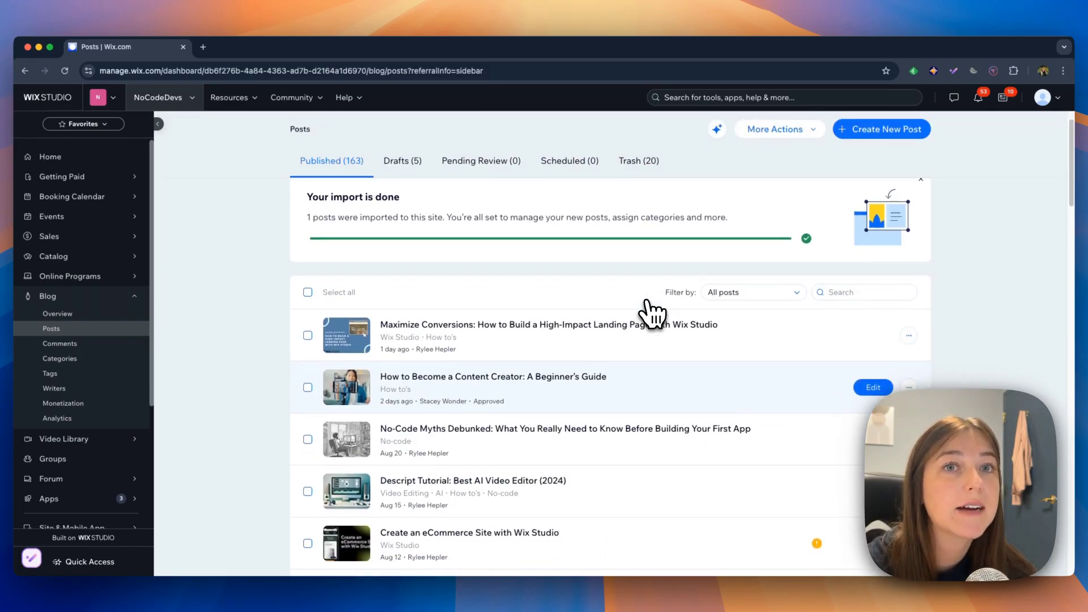
Scroll through the blog list to find the Feb 16 comment
scroll(662, 331, "down", 1)
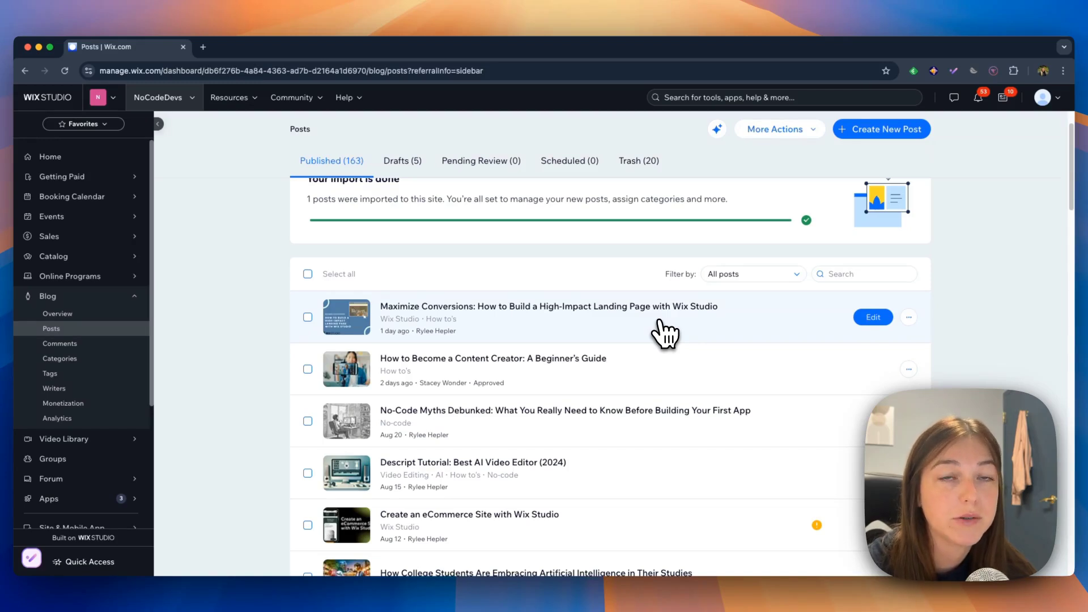
scroll(687, 323, "down", 1)
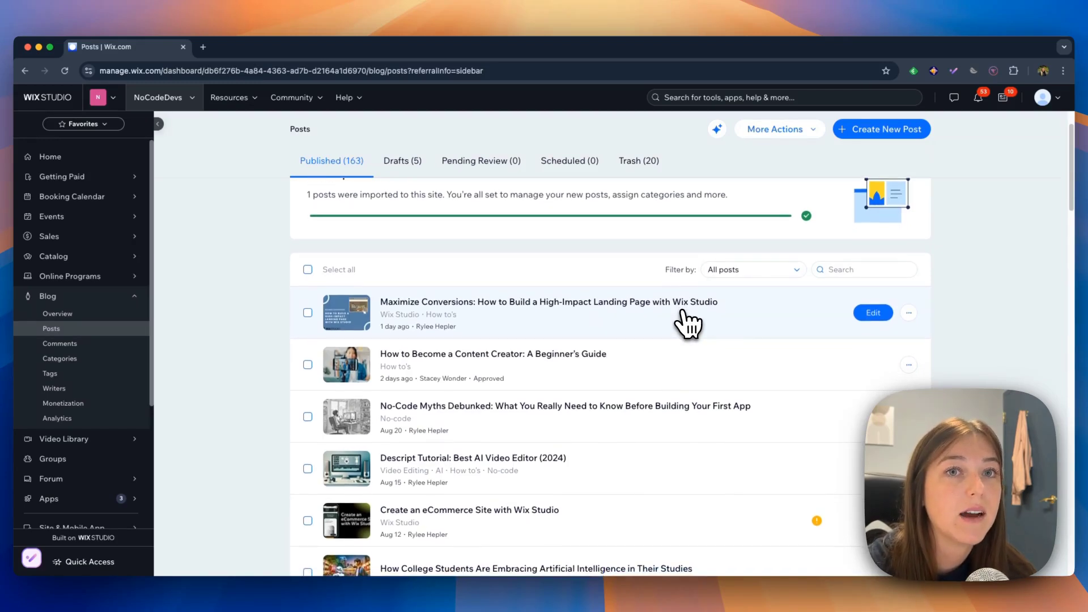
scroll(688, 323, "down", 3)
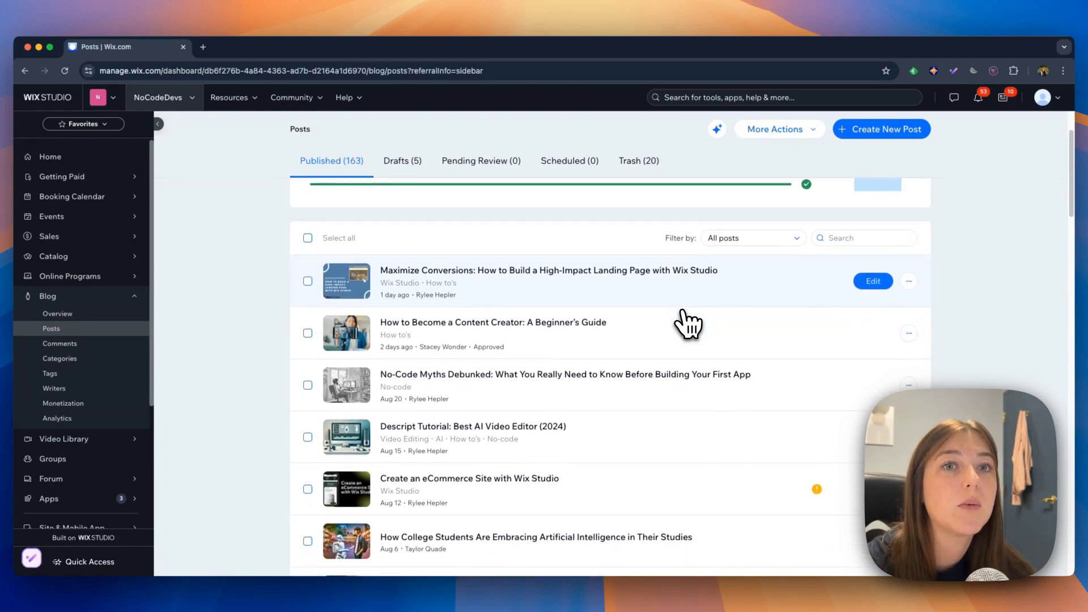
scroll(687, 323, "down", 3)
scroll(687, 323, "up", 10)
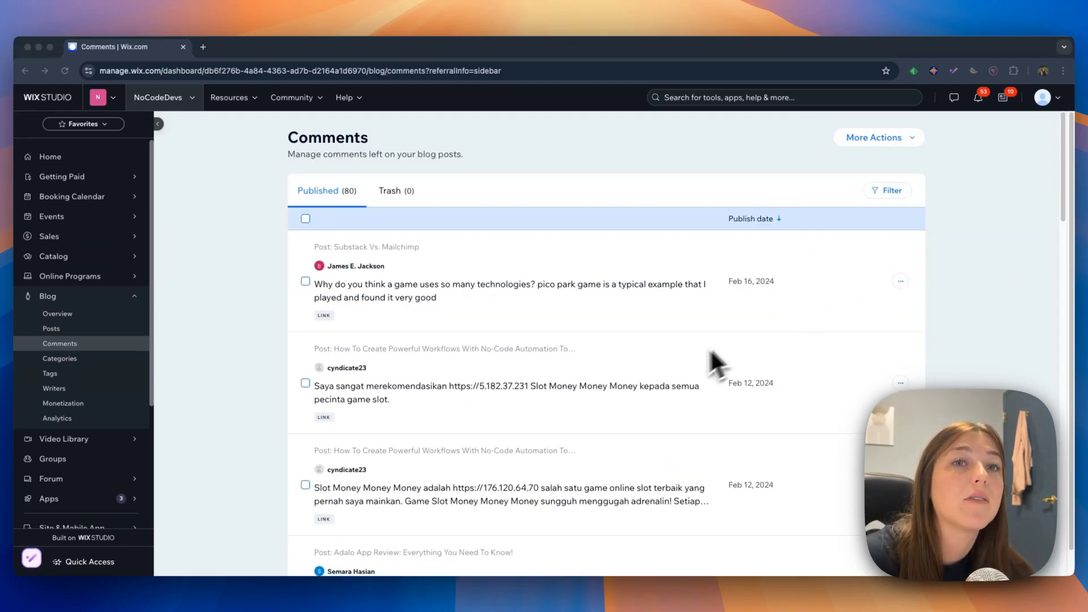
scroll(697, 363, "down", 1)
scroll(685, 359, "down", 3)
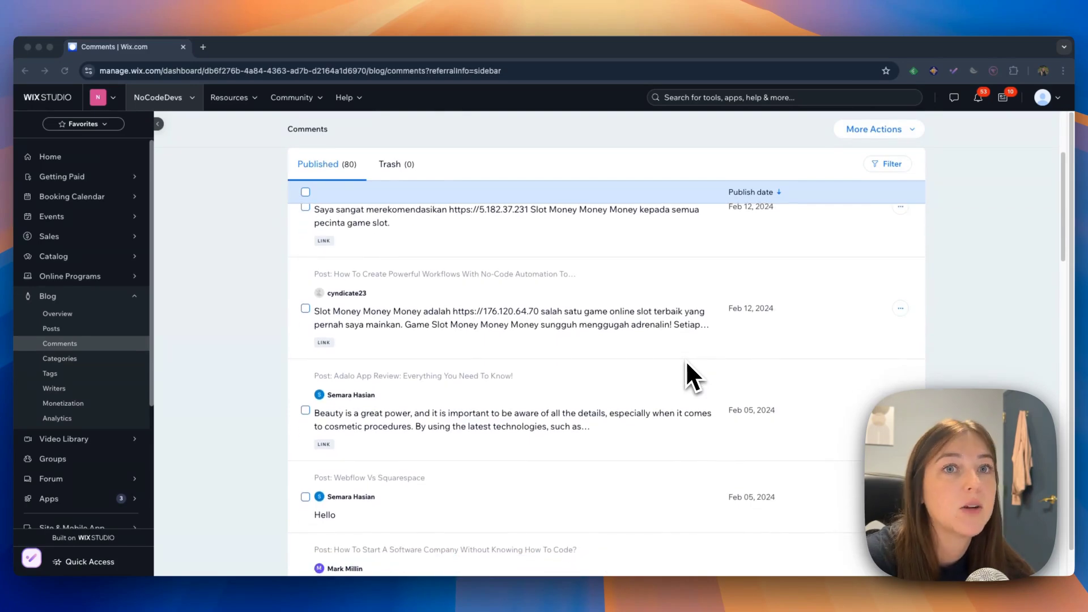
scroll(686, 360, "up", 4)
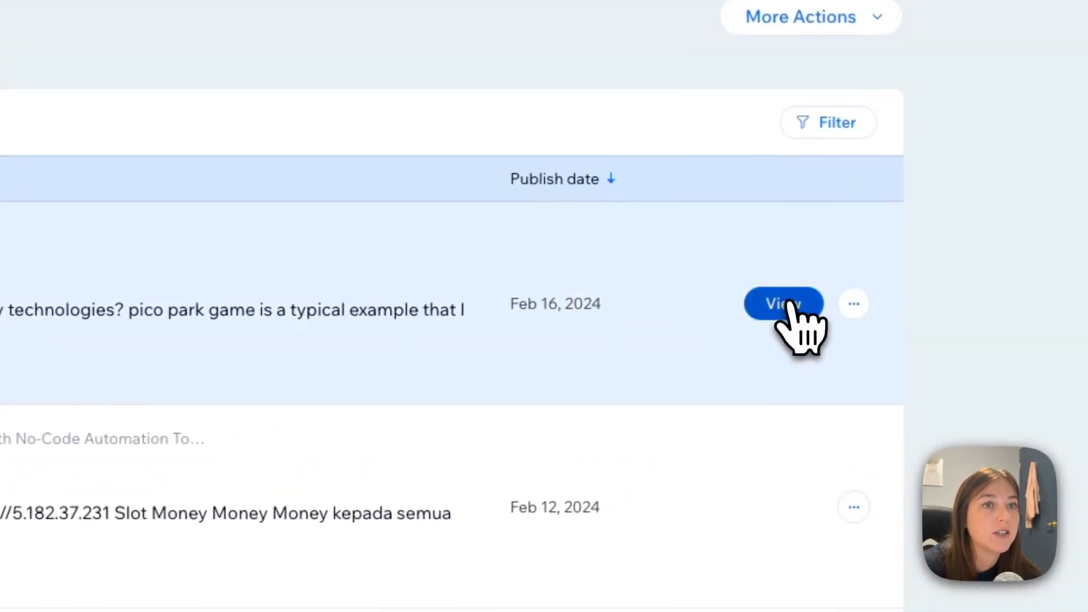
Open the Feb 16 comment and start a reply draft in its reply box
left_click(800, 297)
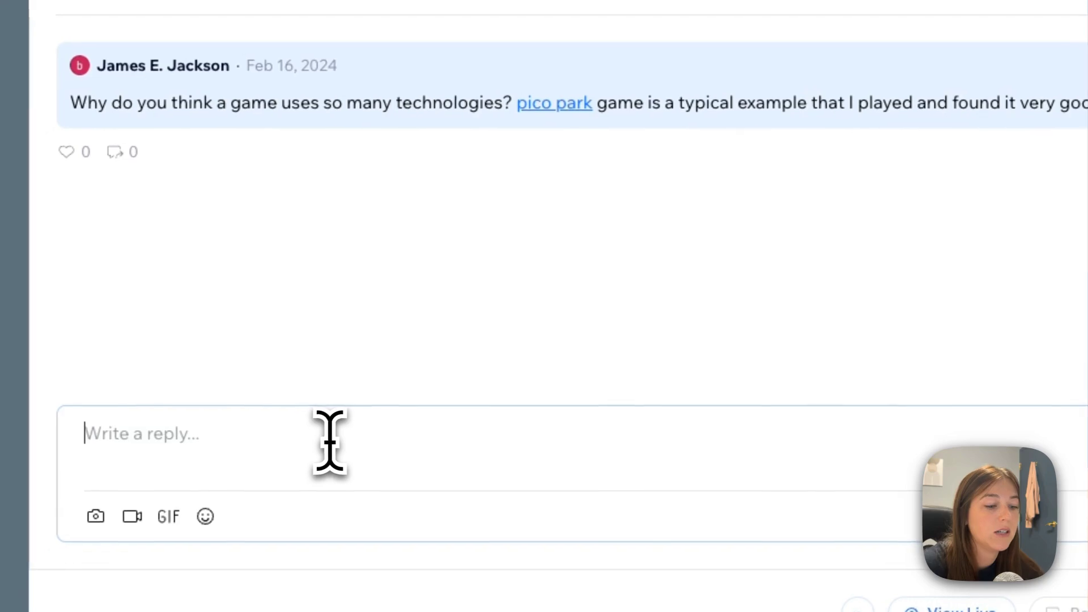
type("fioiwmvso")
key("BackSpace")
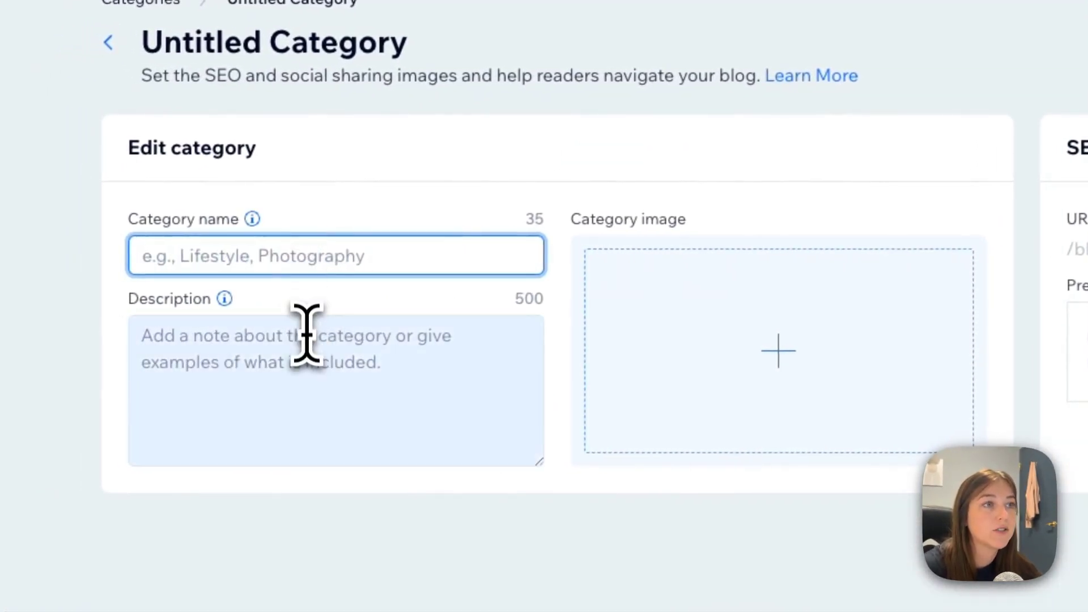
Put the cursor in the new category's Category name field
left_click(285, 337)
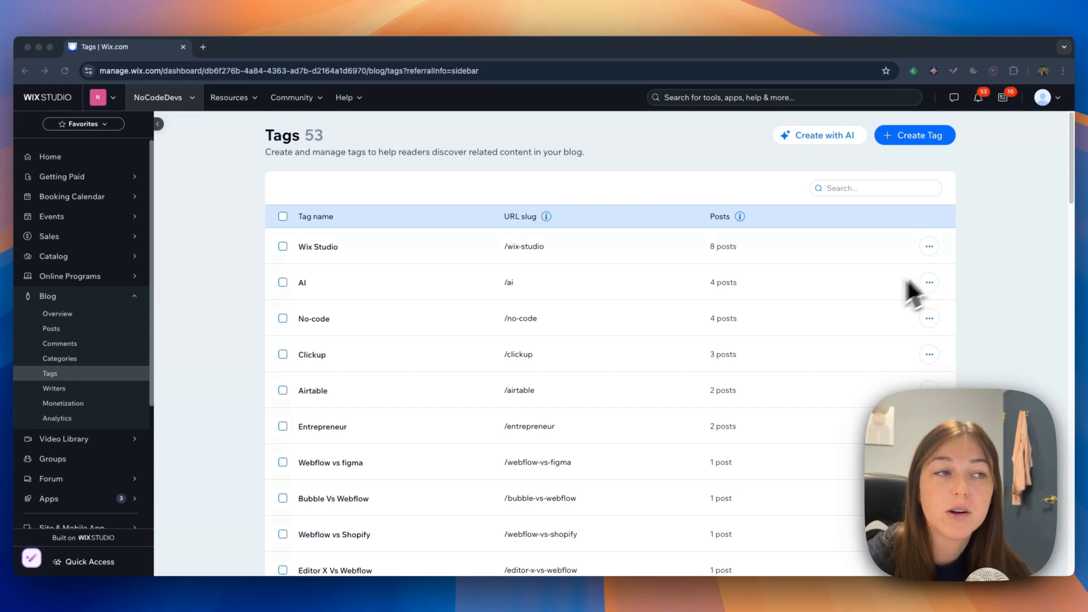
Start creating a new blog tag from the Tags page
scroll(692, 253, "down", 1)
scroll(687, 266, "up", 1)
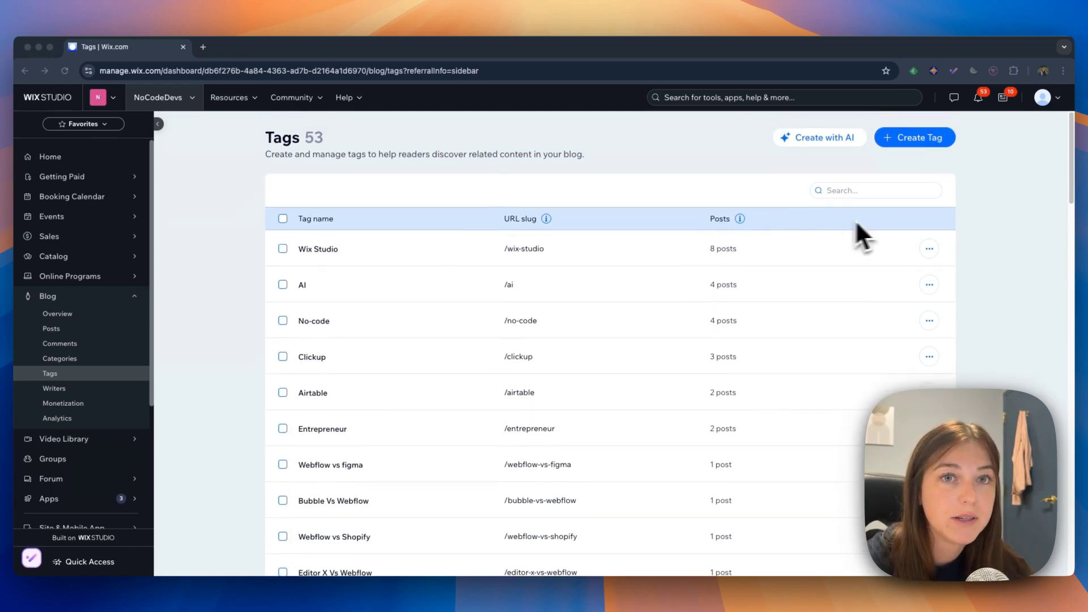
left_click(909, 139)
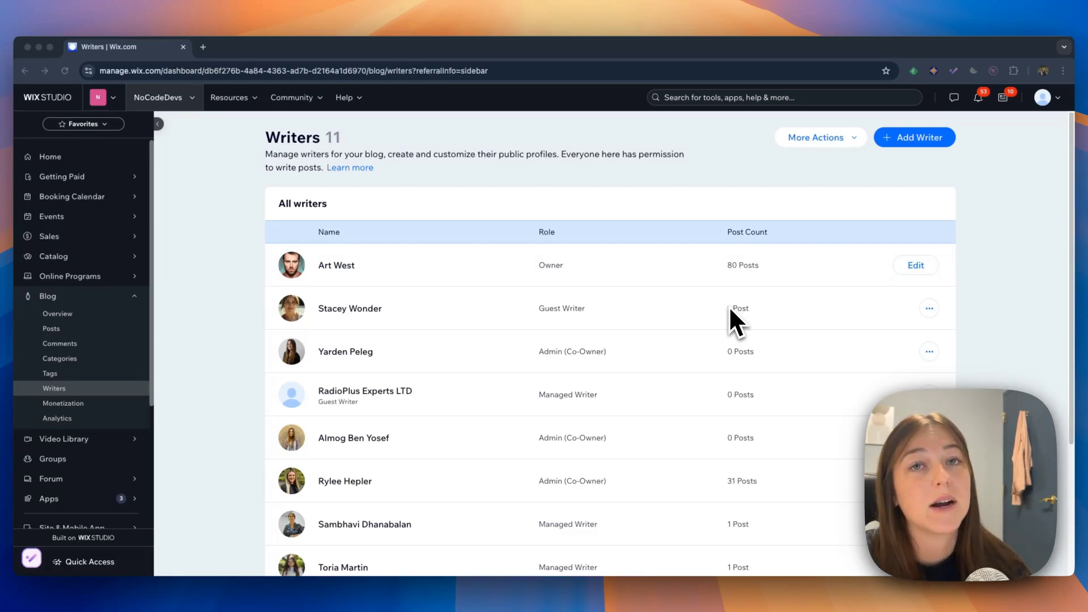
Leave the writer profile without saving and return to the writers list
scroll(607, 362, "down", 3)
scroll(607, 362, "up", 3)
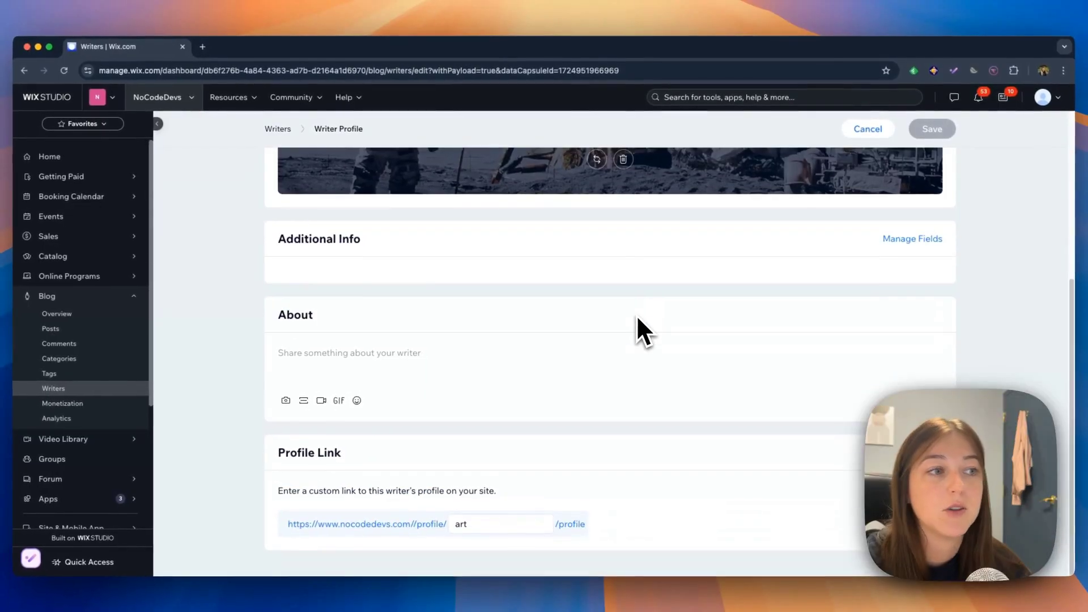
scroll(637, 323, "up", 5)
left_click(867, 129)
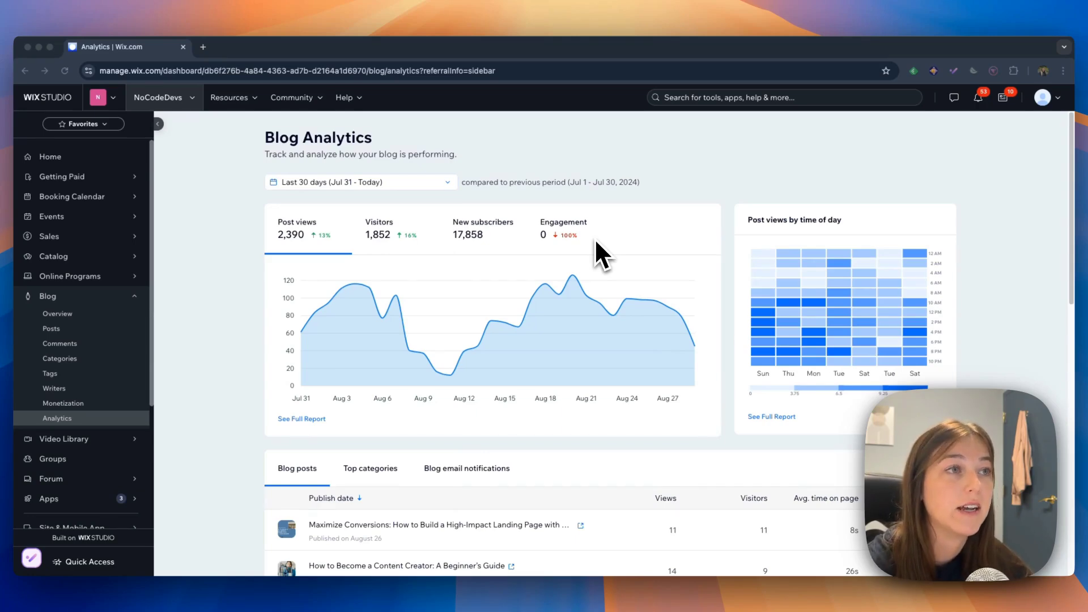
scroll(595, 240, "down", 10)
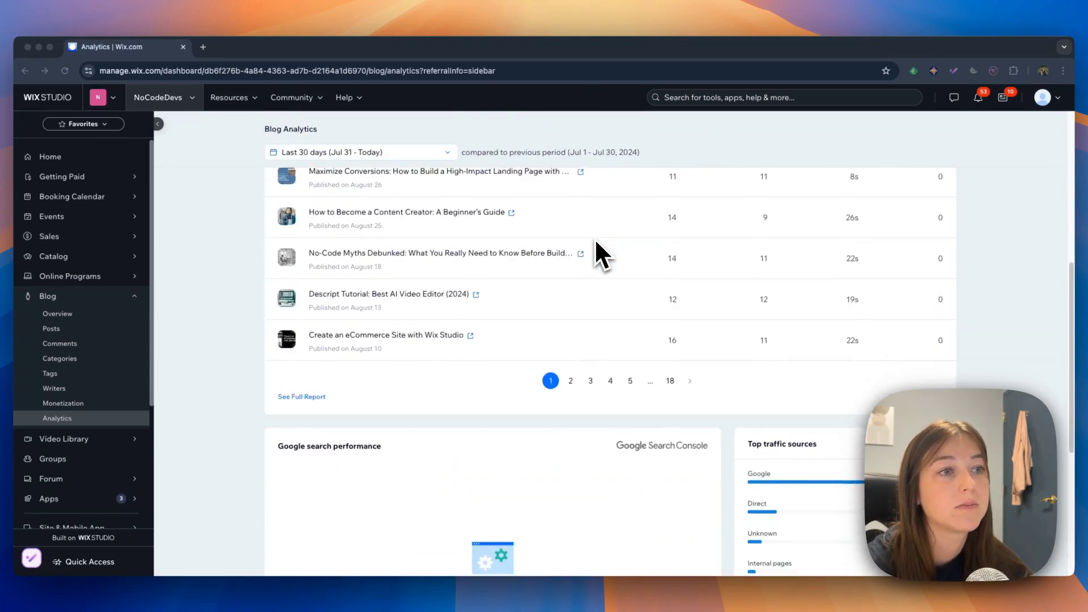
left_click(90, 328)
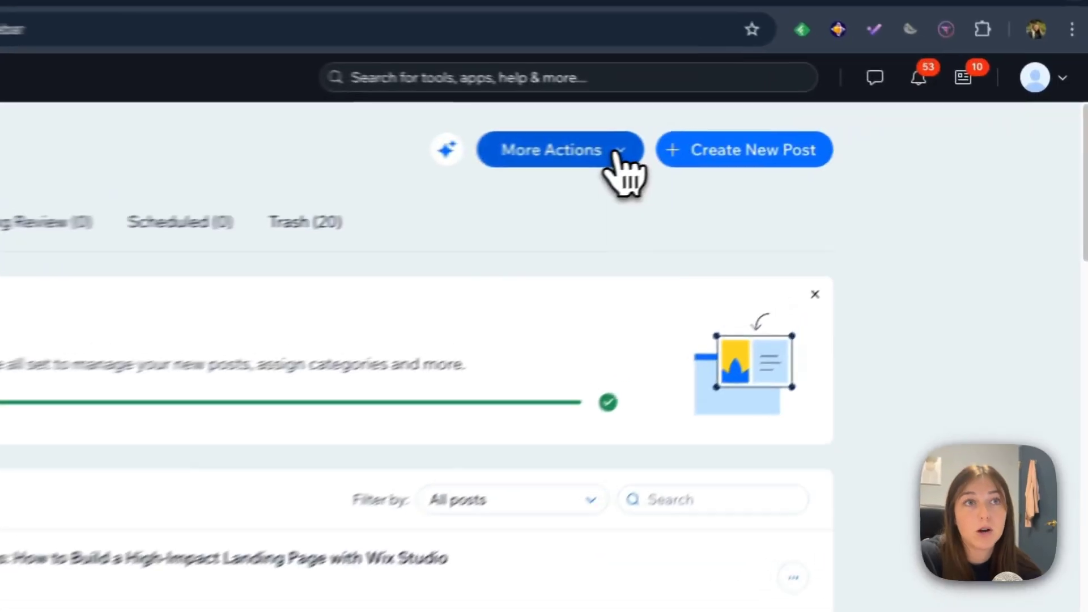
left_click(618, 153)
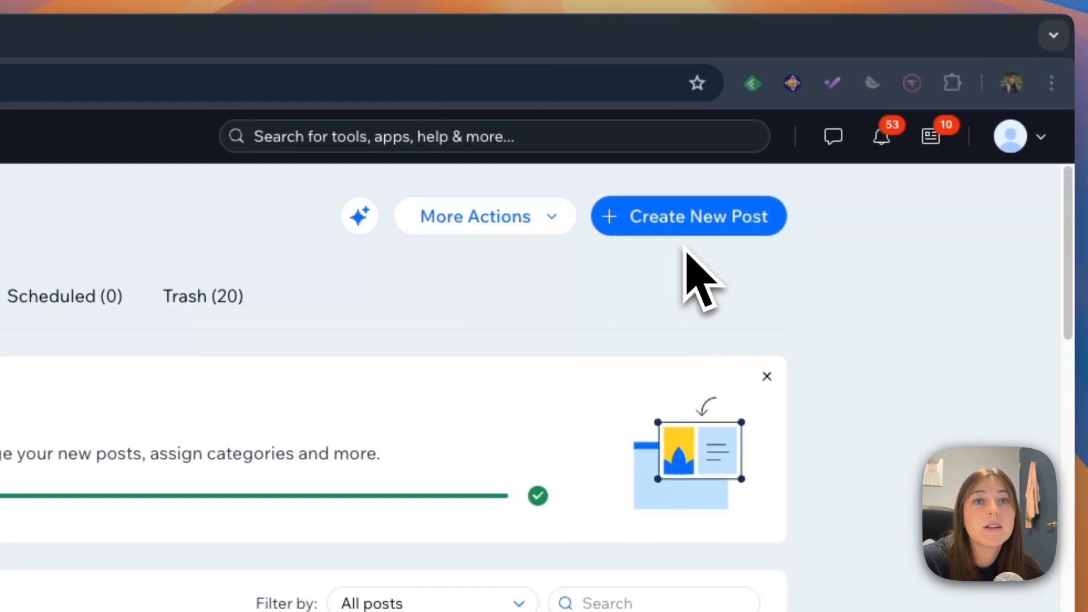
Start a new eCommerce blog post and look over its content
left_click(651, 215)
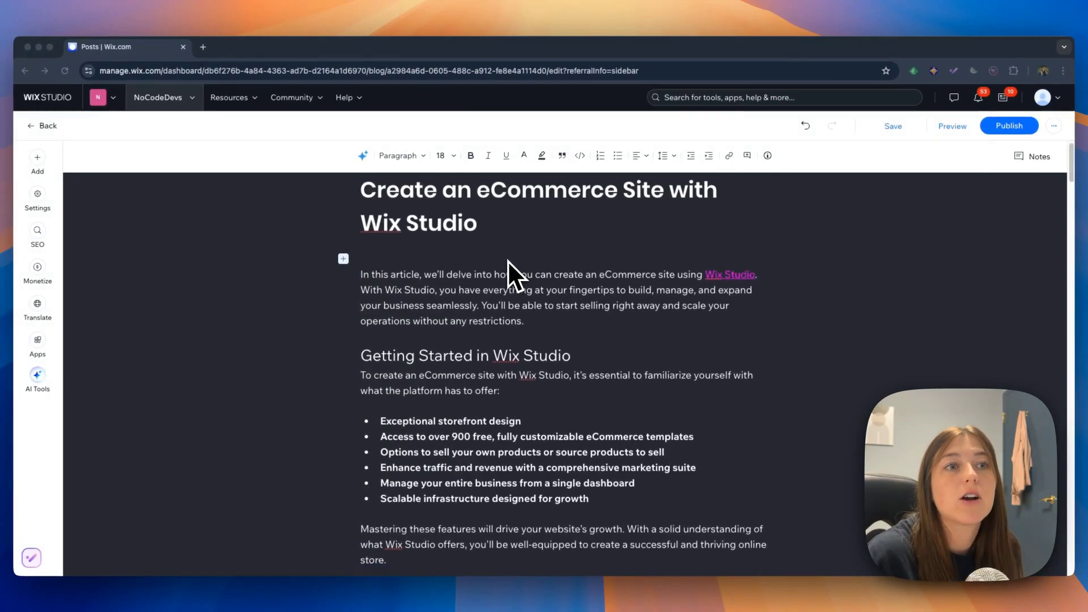
scroll(508, 260, "down", 10)
scroll(508, 260, "down", 10)
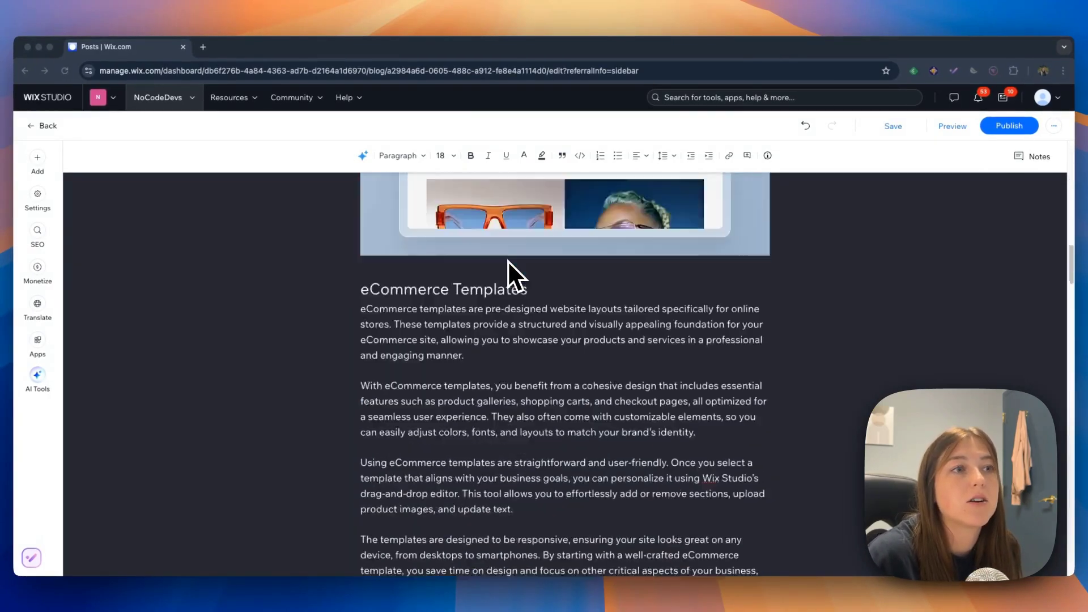
scroll(507, 260, "up", 20)
scroll(508, 260, "up", 2)
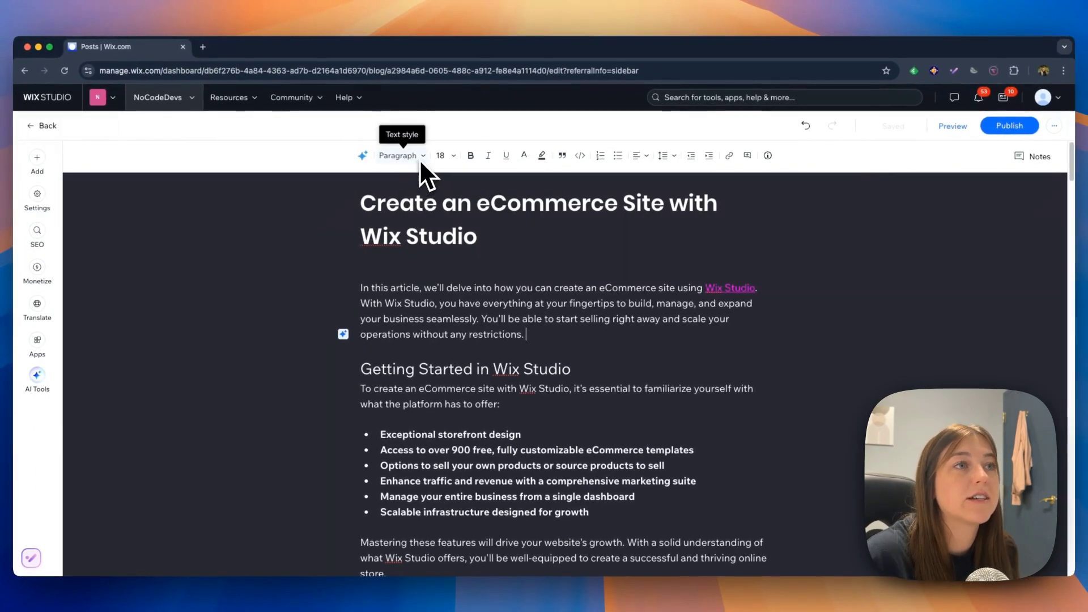
Make the intro paragraph a bold, italic, underlined Heading 3
left_click(538, 332)
left_click_drag(519, 333, 347, 288)
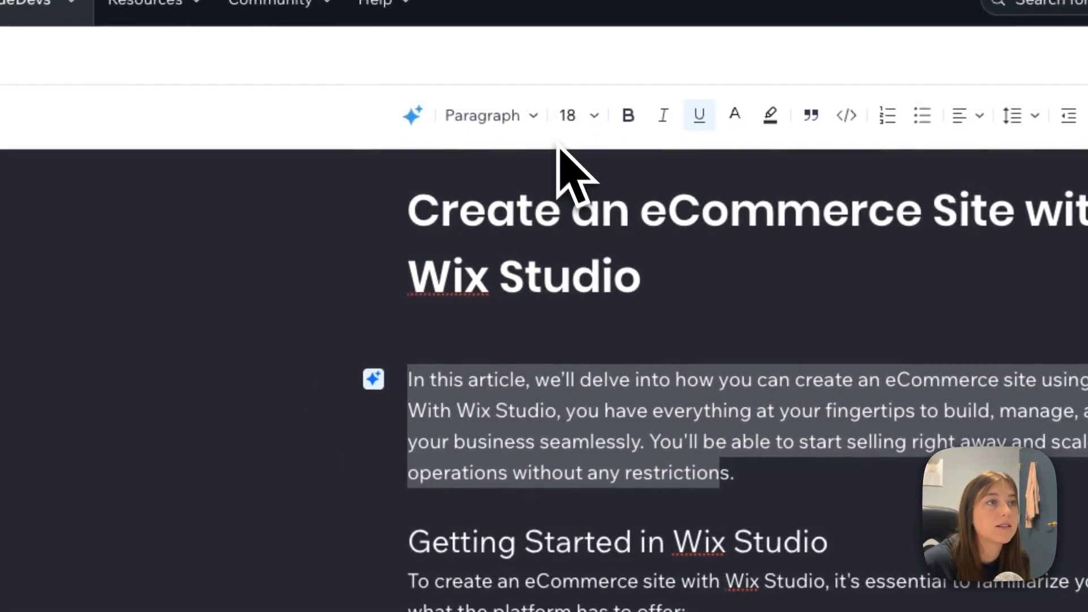
left_click(504, 119)
left_click(503, 176)
key("super+alt+3")
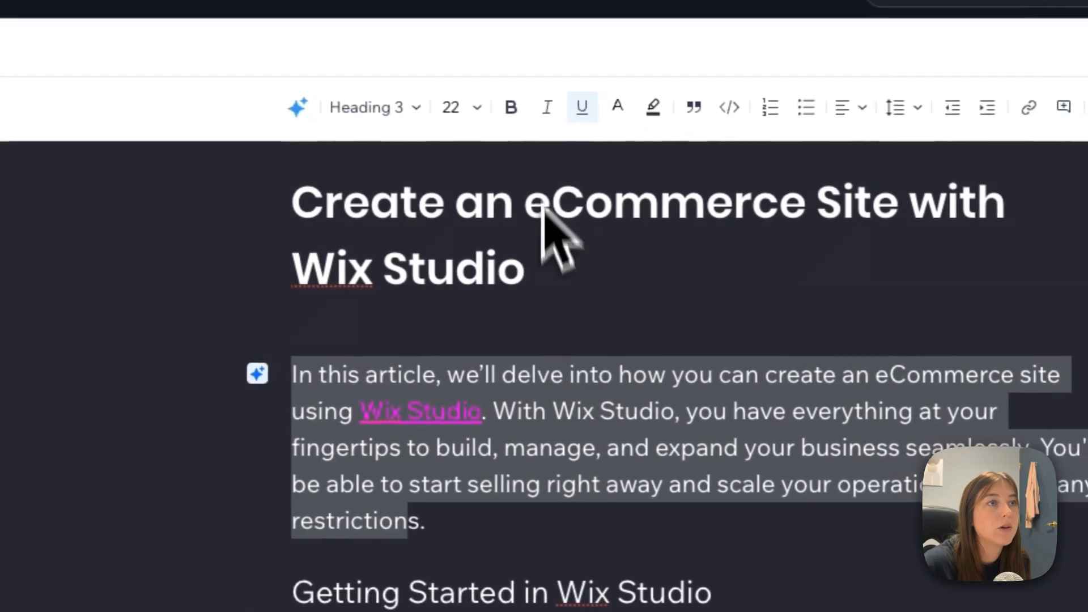
left_click(627, 125)
left_click(540, 111)
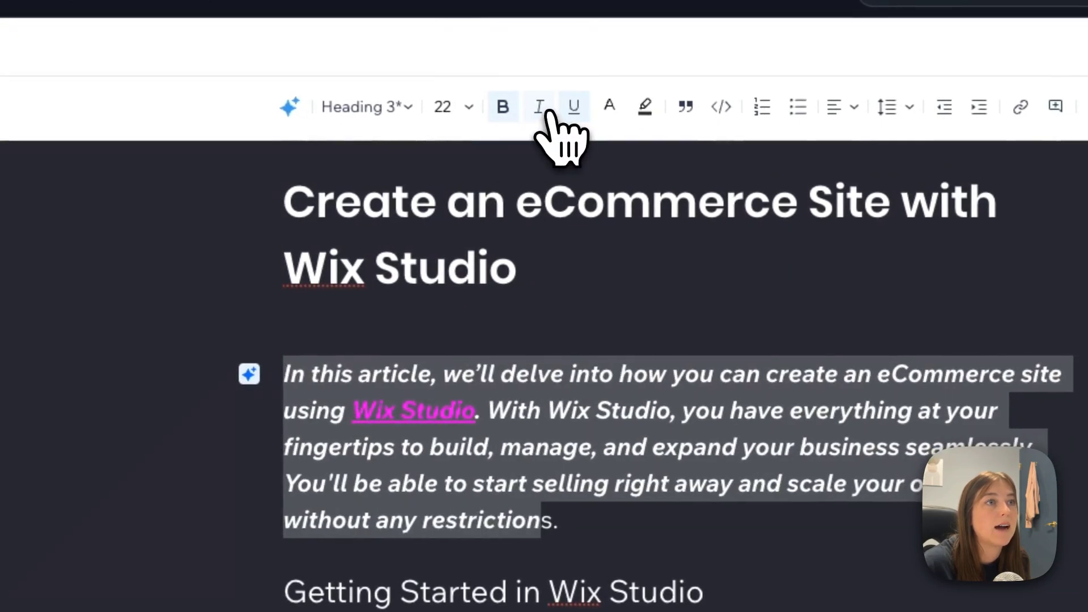
left_click(574, 111)
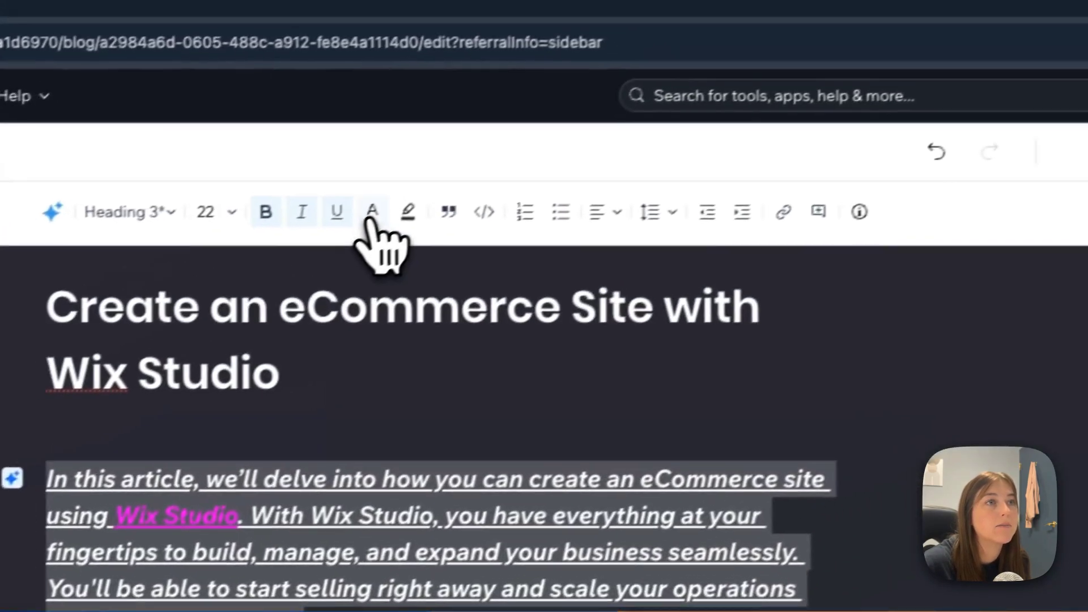
Check text and highlight colours, then try quote and code-block styles on the intro
left_click(372, 218)
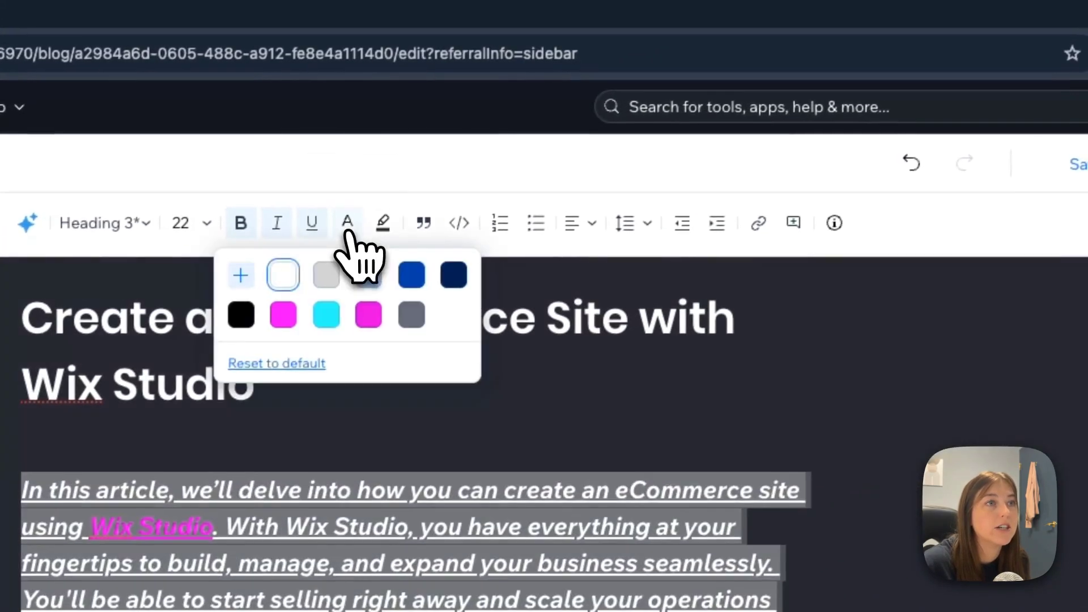
left_click(375, 219)
left_click(407, 217)
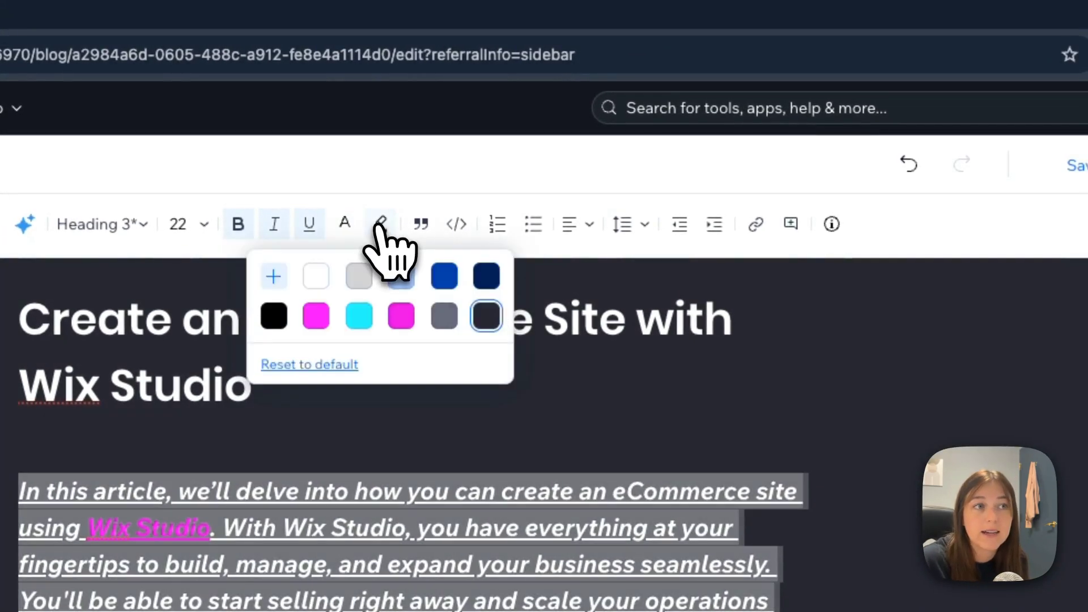
left_click(380, 229)
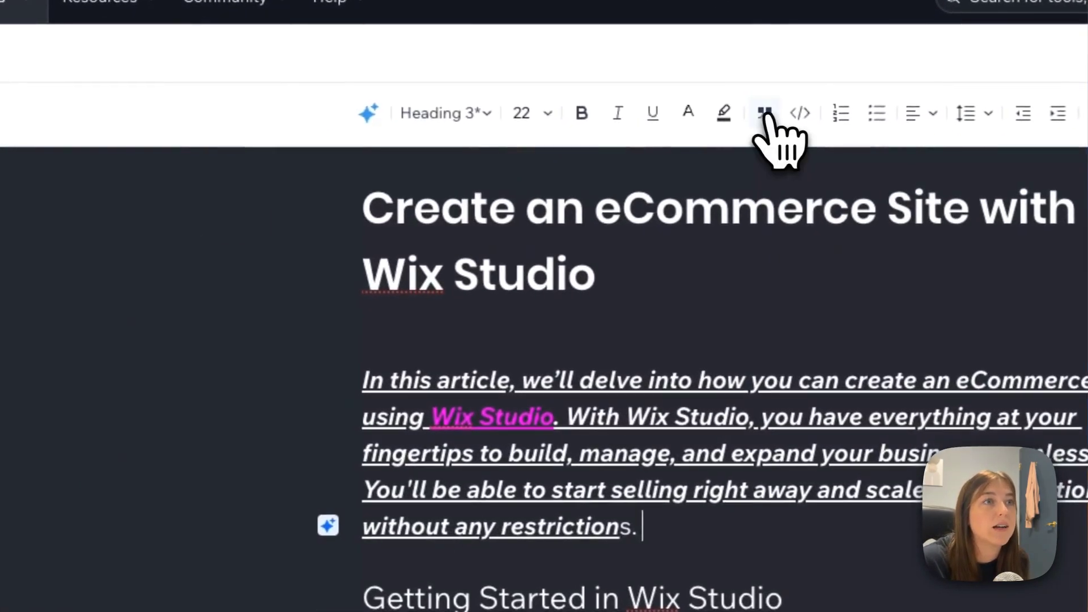
left_click(48, 160)
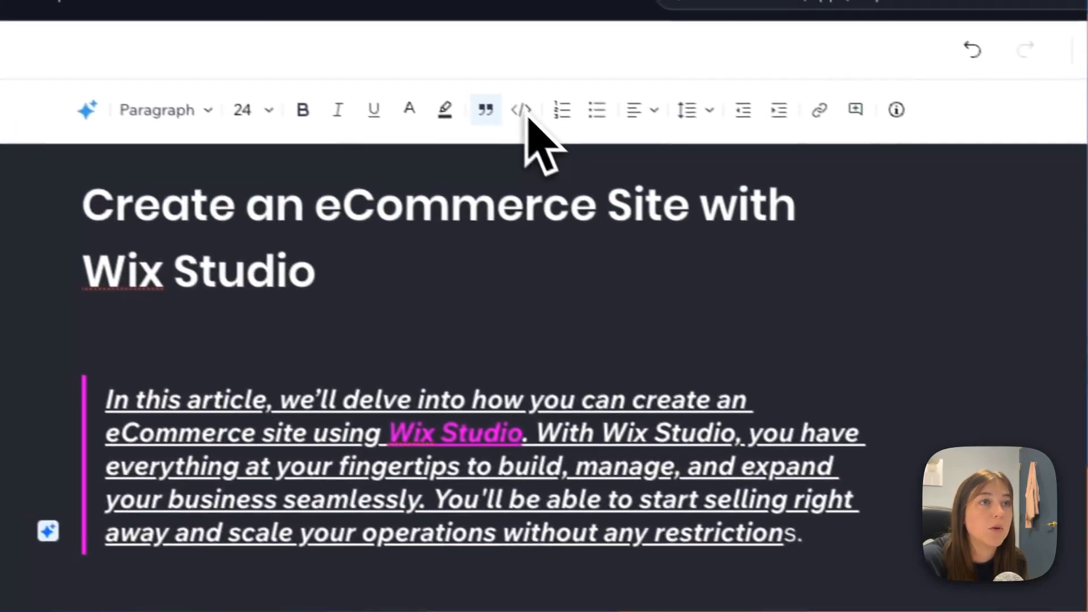
left_click(521, 109)
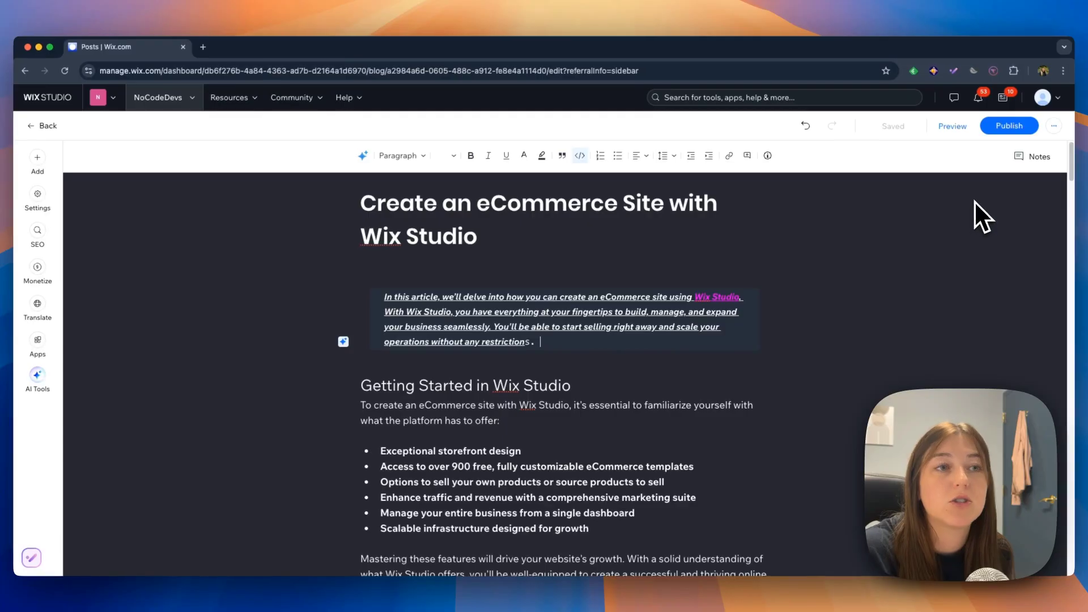
Make the intro a centred numbered list item with 2.5 line spacing
left_click(600, 156)
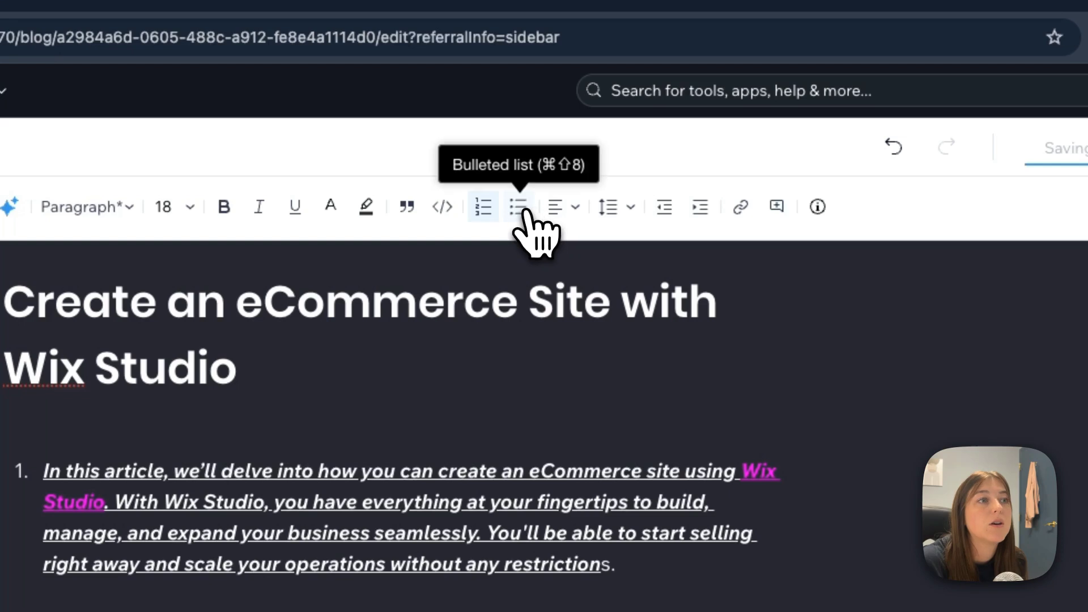
left_click(617, 158)
left_click(604, 158)
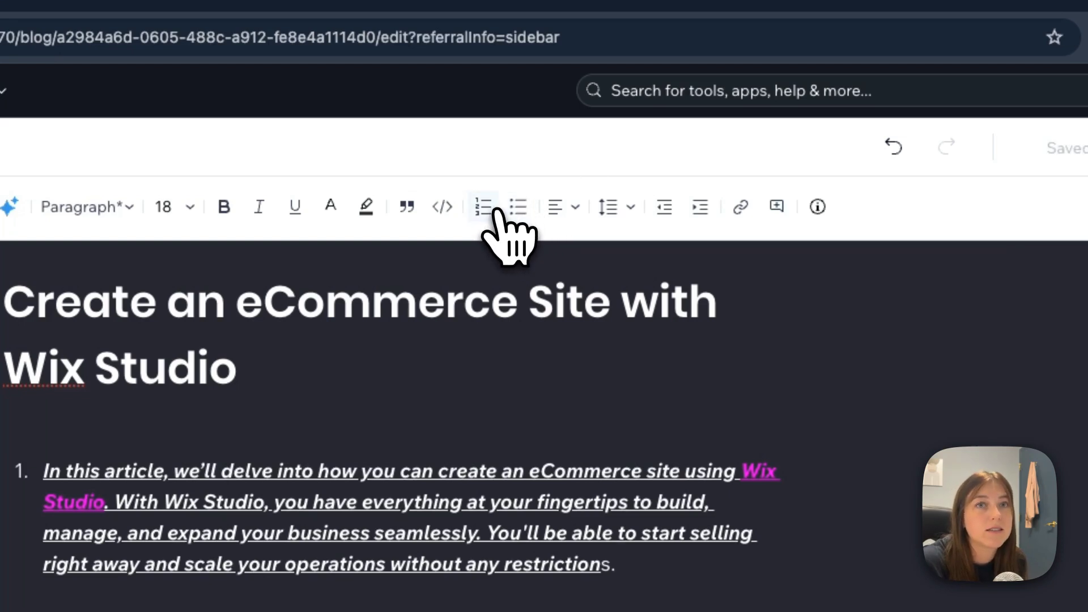
left_click(564, 211)
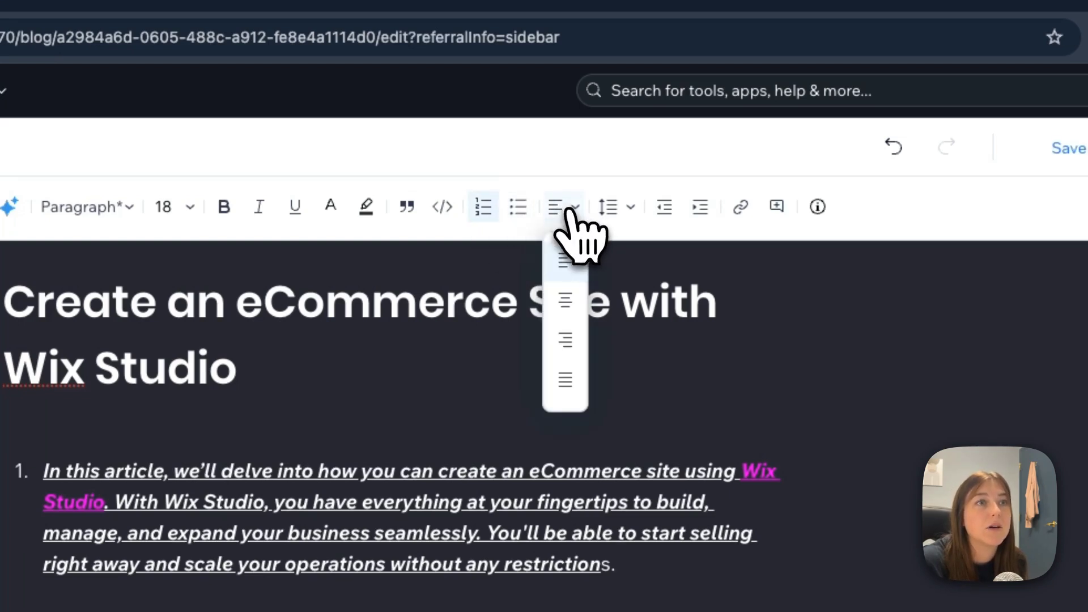
left_click(558, 299)
left_click(619, 207)
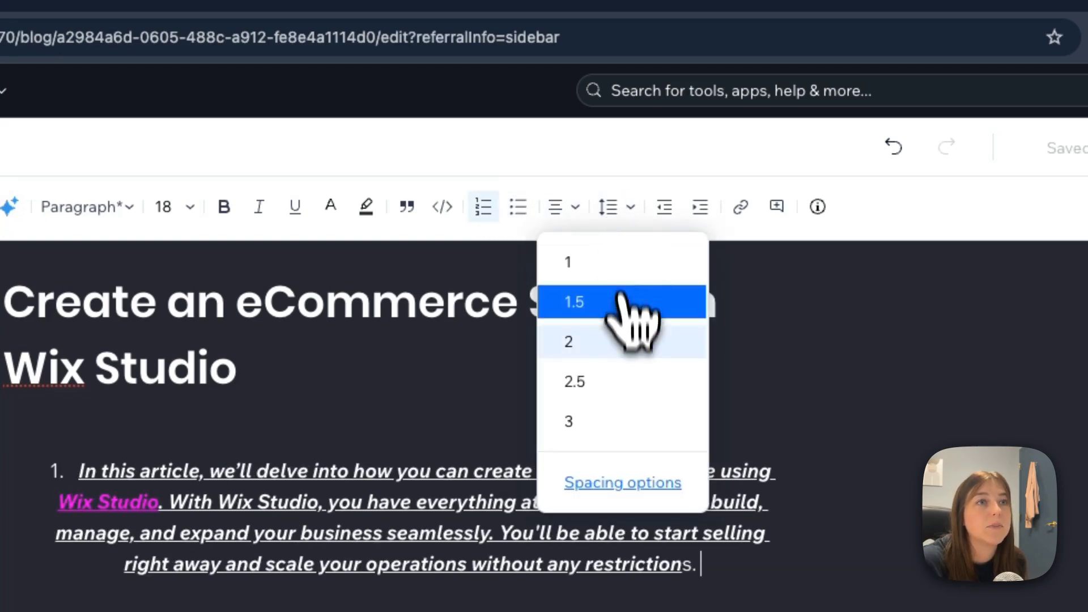
left_click(615, 378)
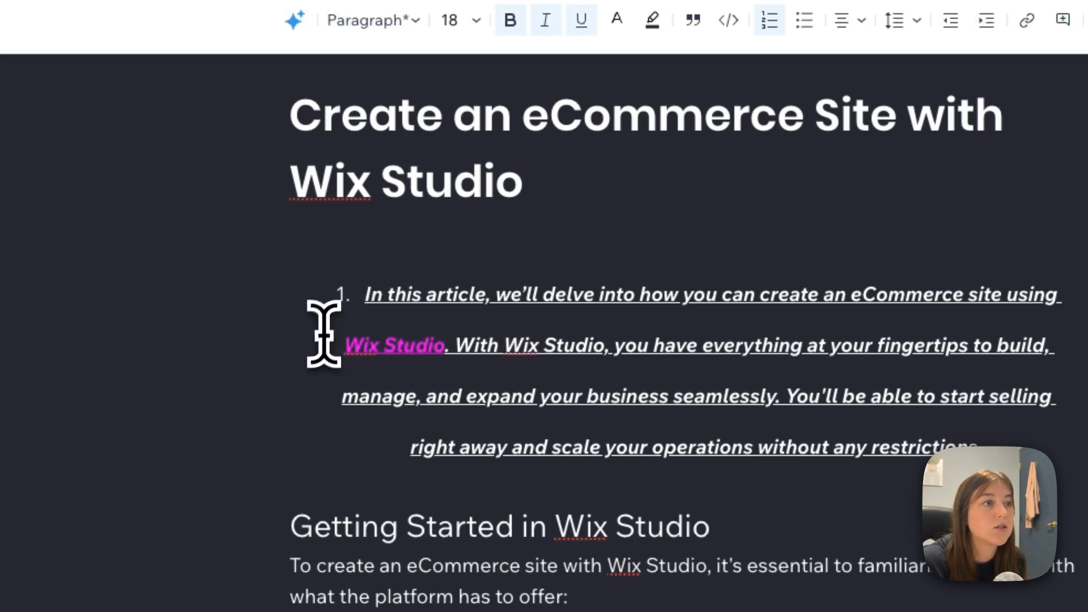
Copy the first Wix Studio link's URL and attach it to the second Wix Studio mention
left_click(358, 348)
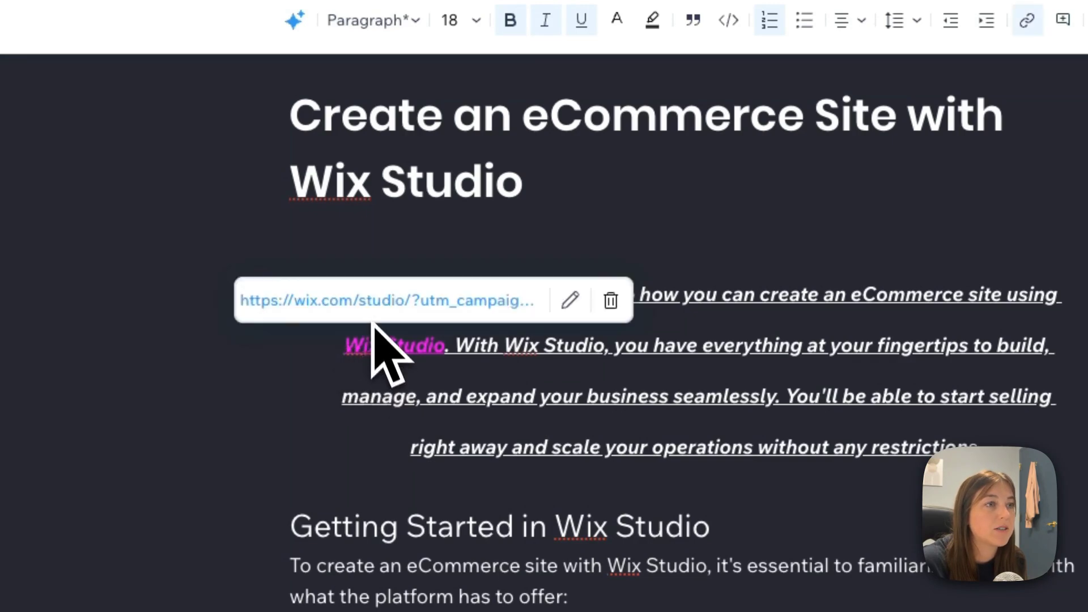
right_click(359, 301)
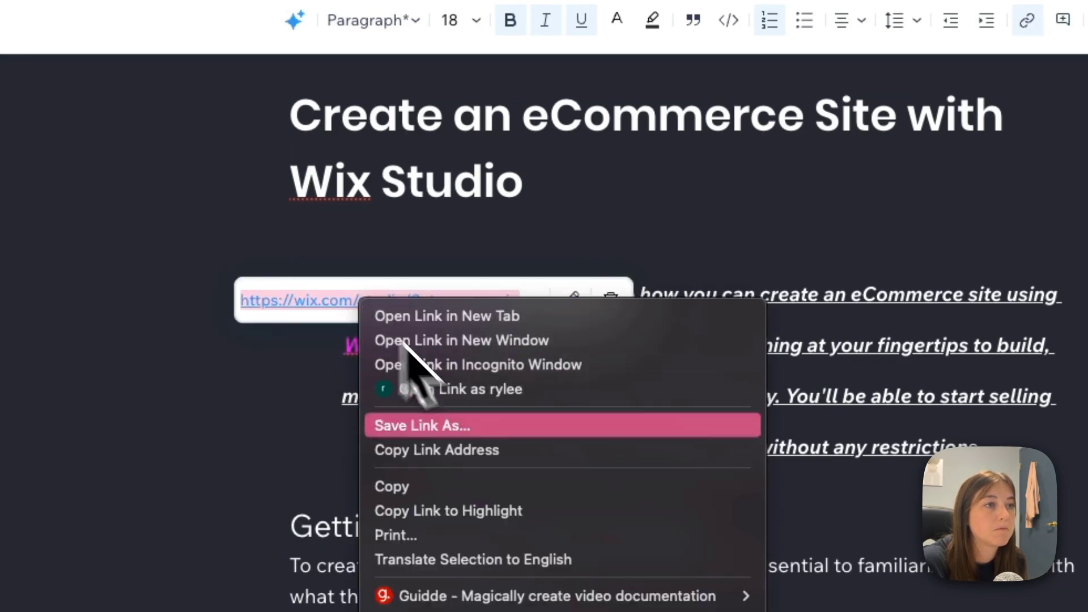
left_click(493, 488)
left_click(516, 347)
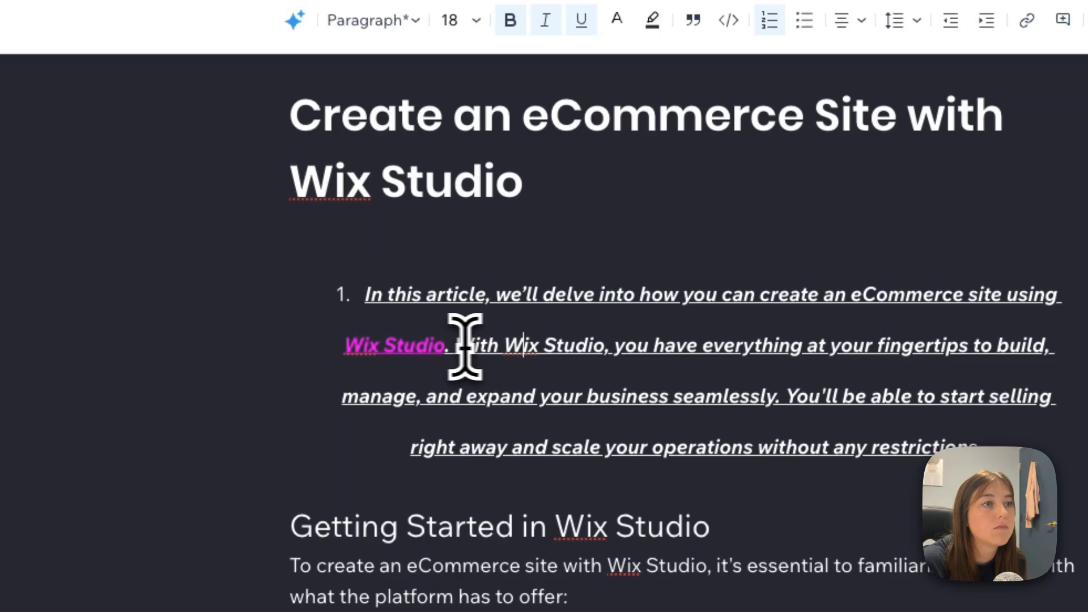
left_click_drag(532, 347, 586, 349)
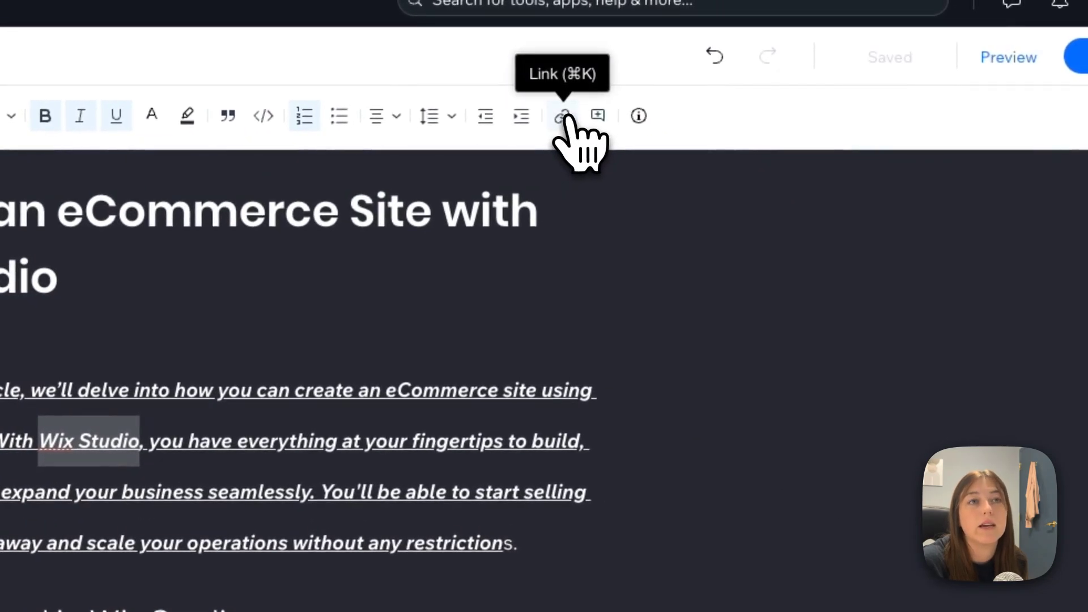
left_click(566, 117)
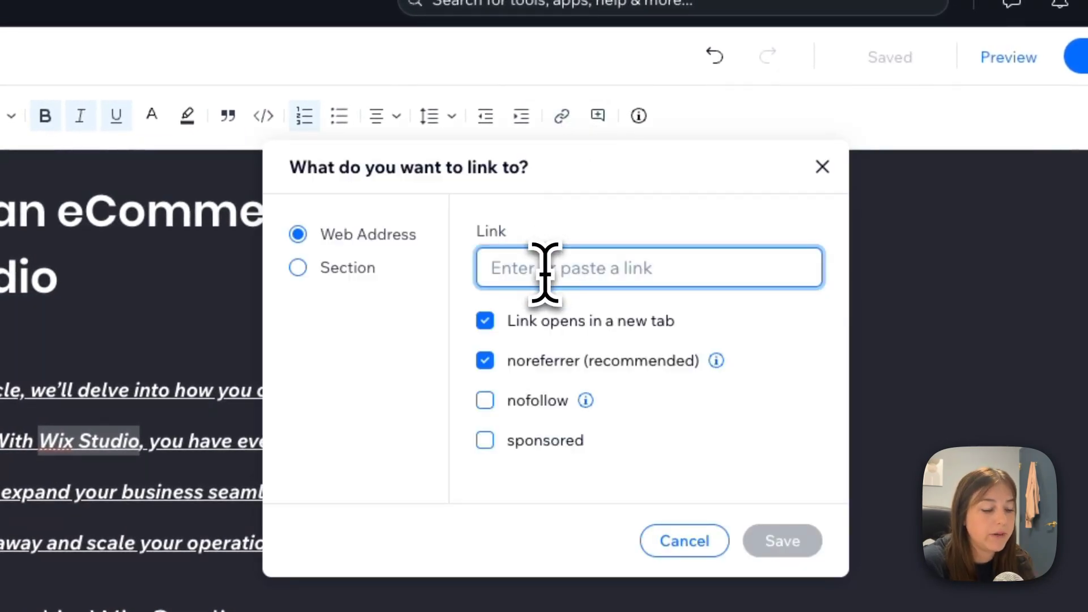
key("super+v")
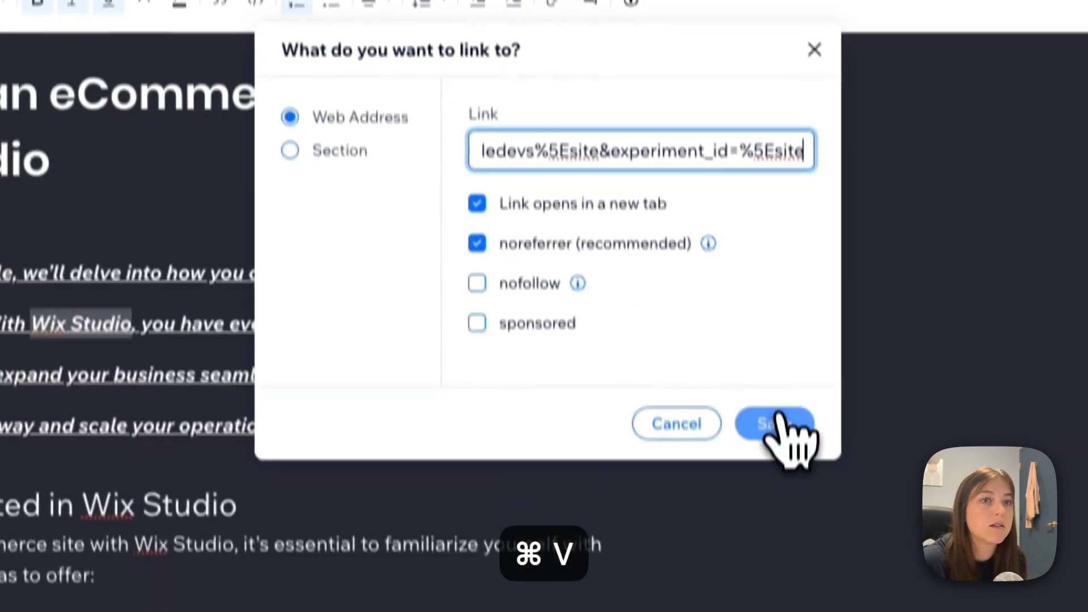
left_click(774, 384)
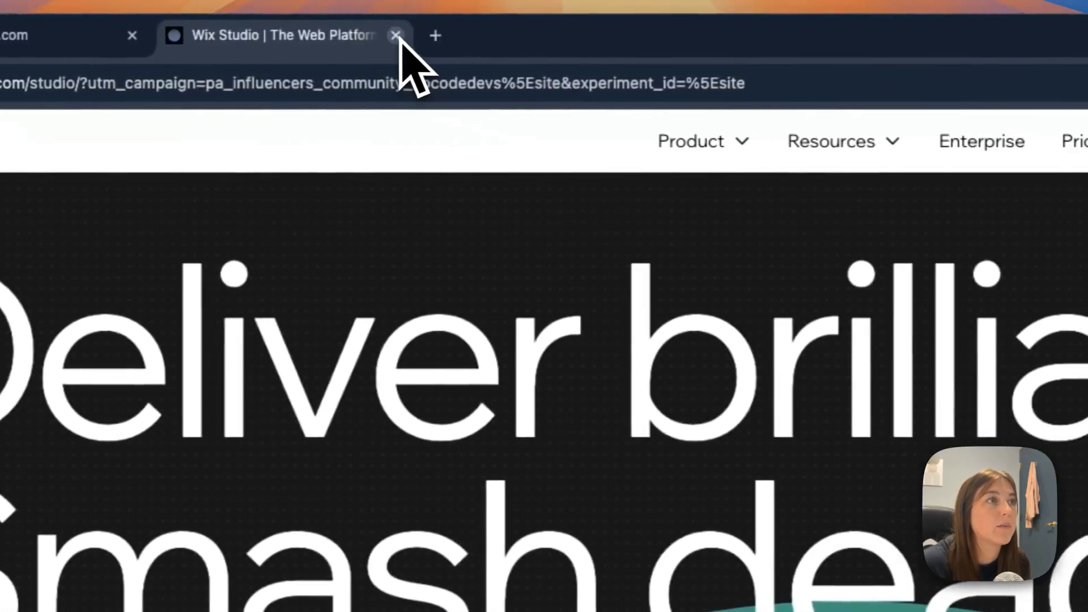
left_click(593, 29)
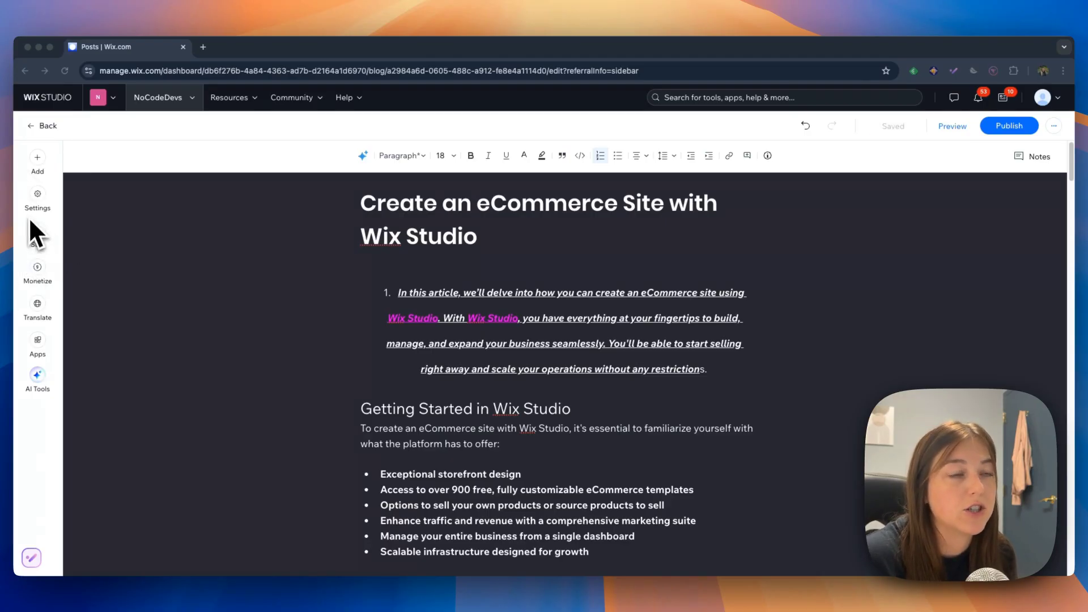
Insert a phone storefront image from Site Files below the intro paragraph
left_click(37, 157)
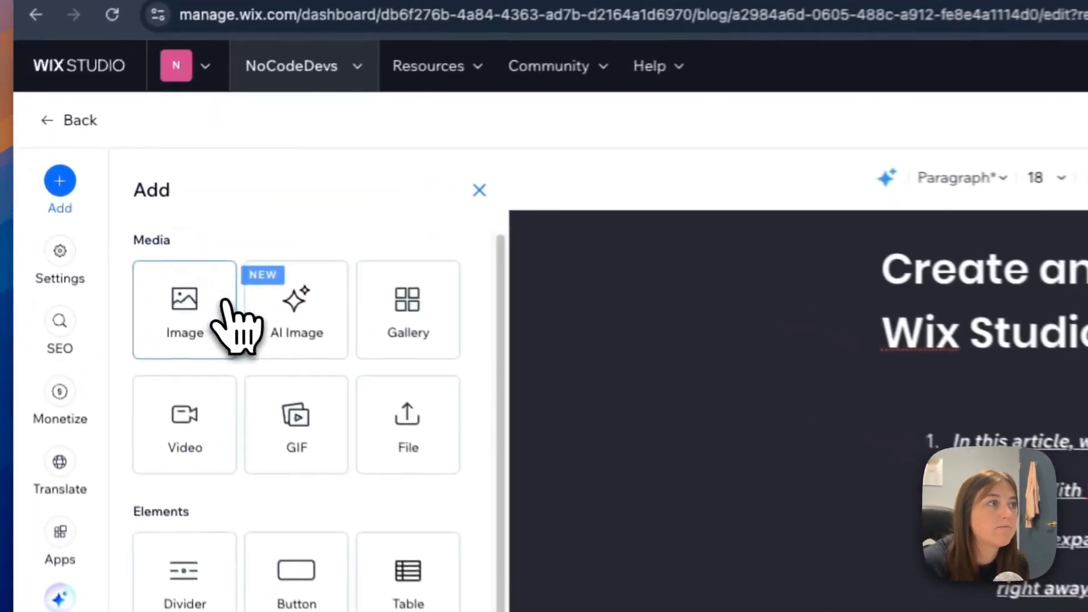
left_click(107, 226)
scroll(592, 326, "down", 3)
scroll(592, 325, "down", 5)
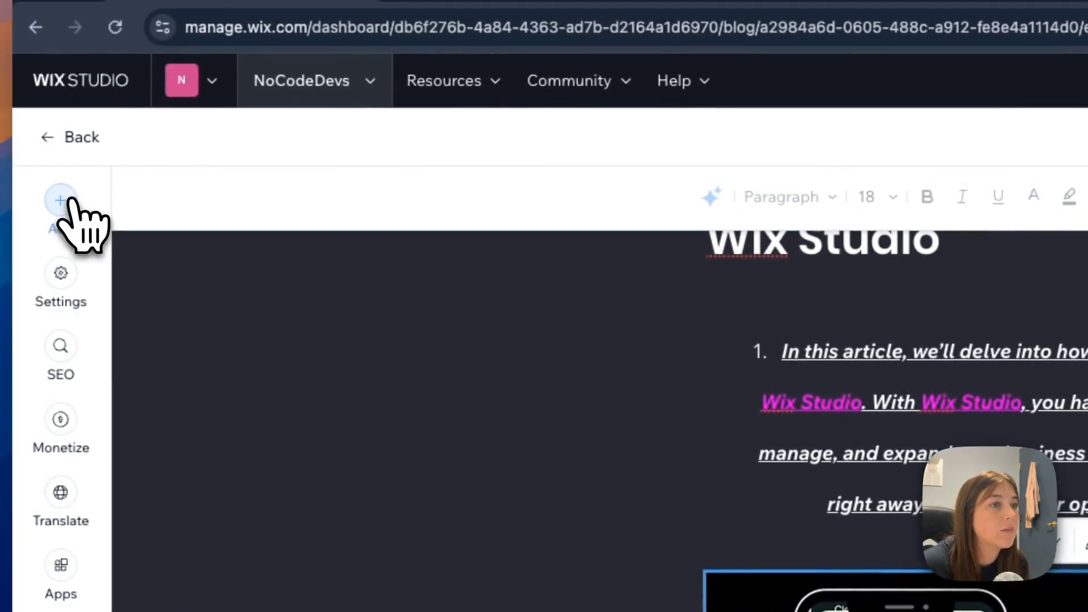
Add a button to the post and open its design settings
left_click(61, 207)
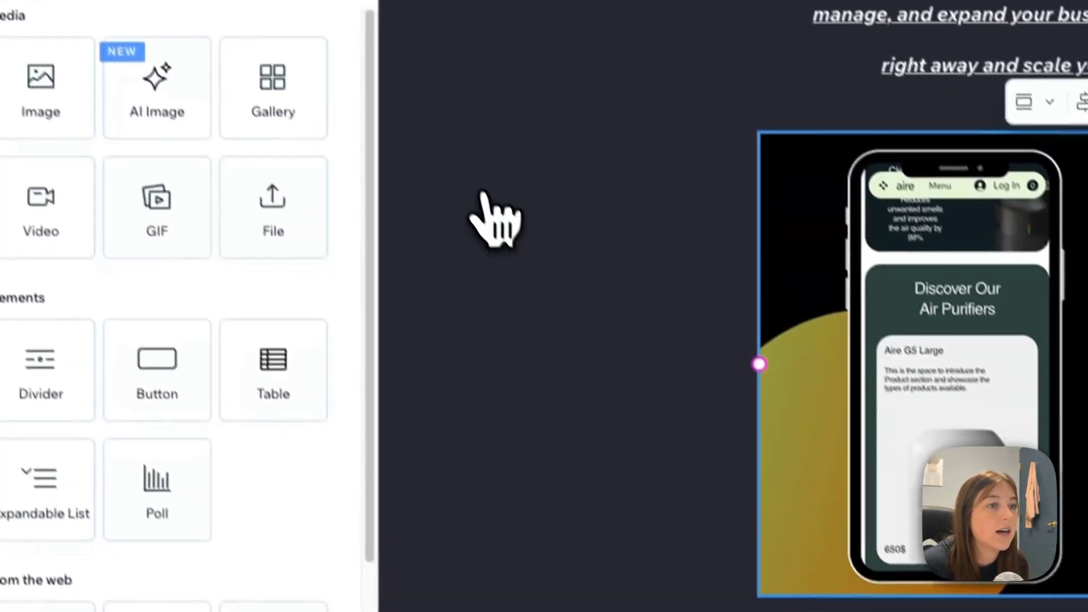
scroll(584, 340, "down", 5)
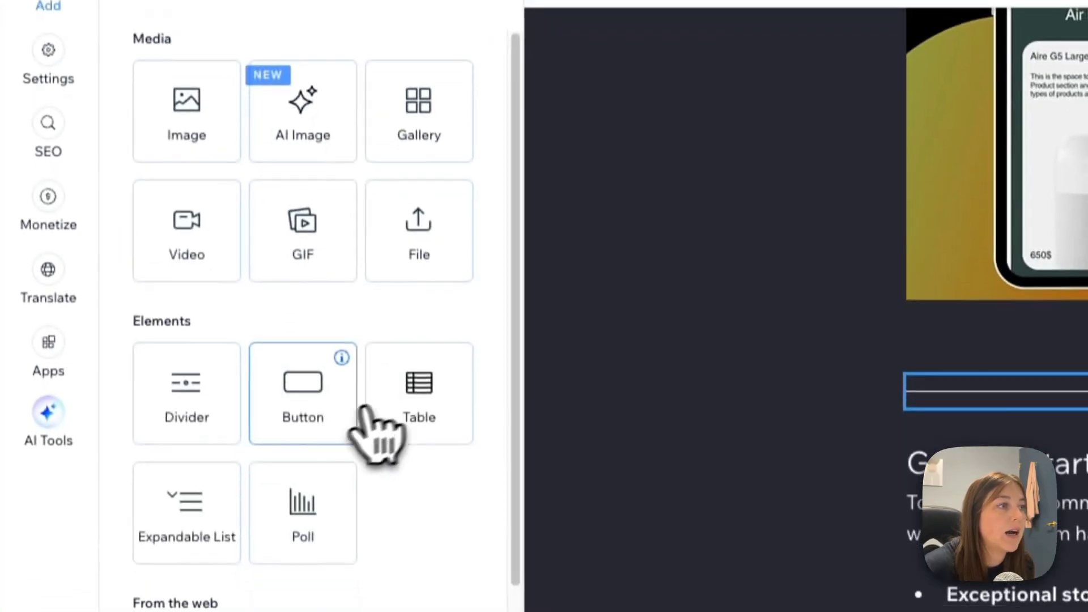
left_click(311, 420)
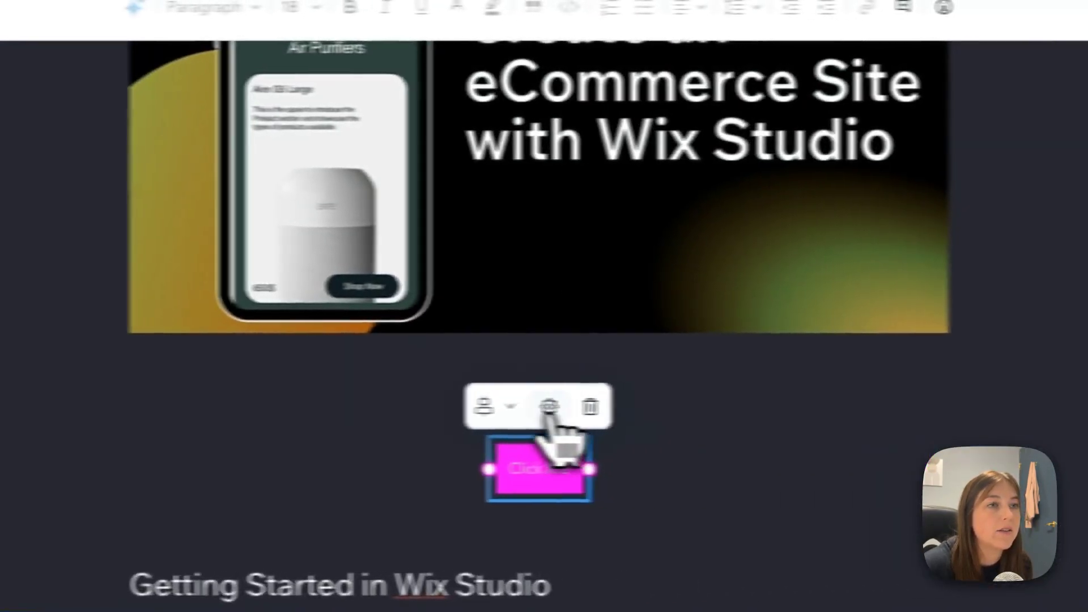
left_click(549, 406)
left_click(971, 220)
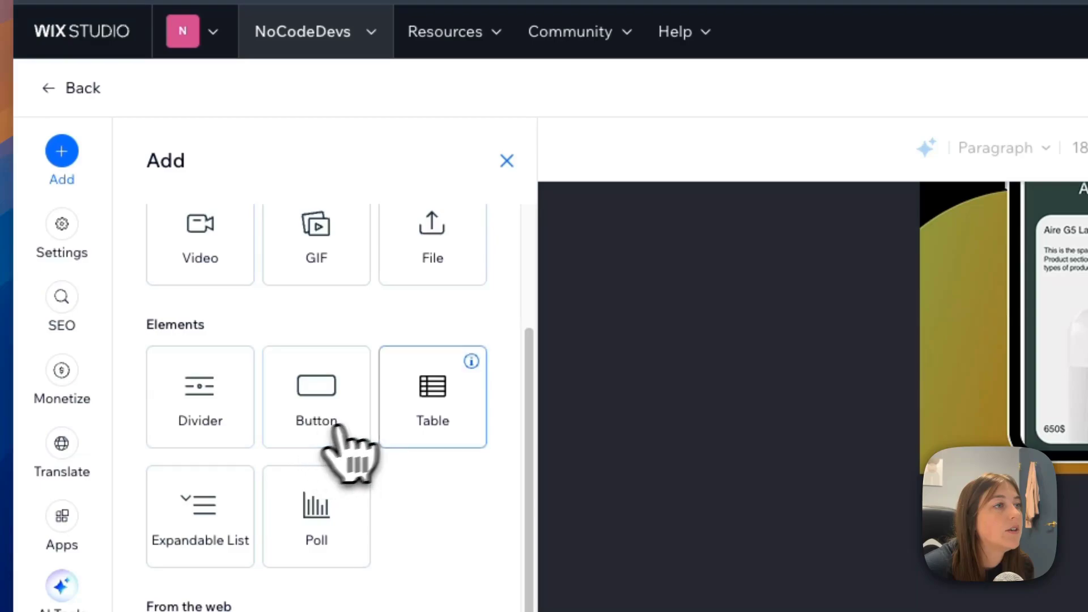
Insert a 4x4 table, an expandable list and a coffee-image poll, keeping the poll's image
left_click(397, 416)
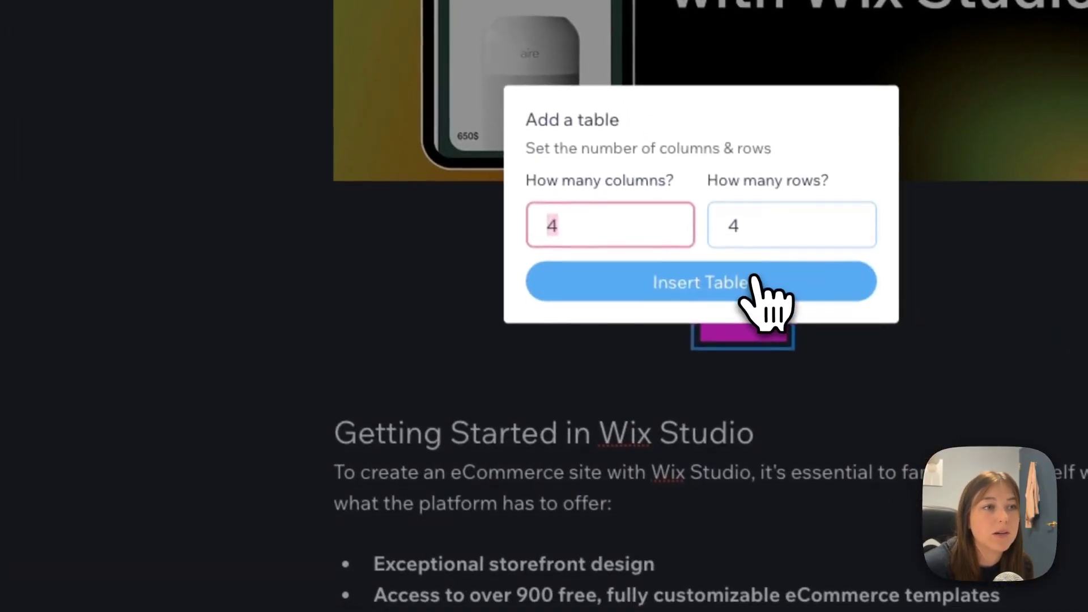
left_click(753, 278)
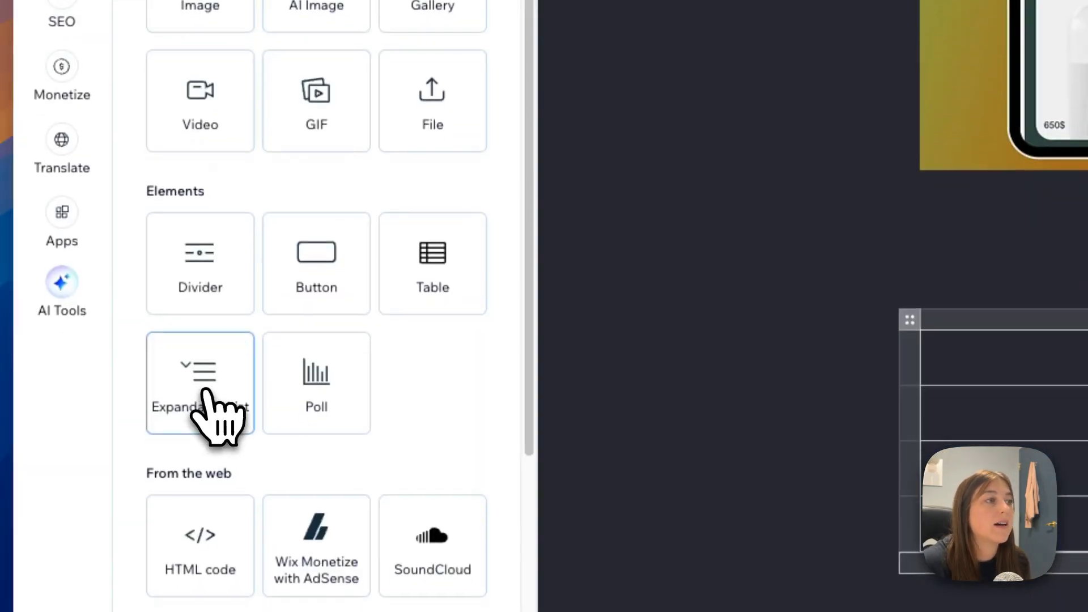
left_click(206, 413)
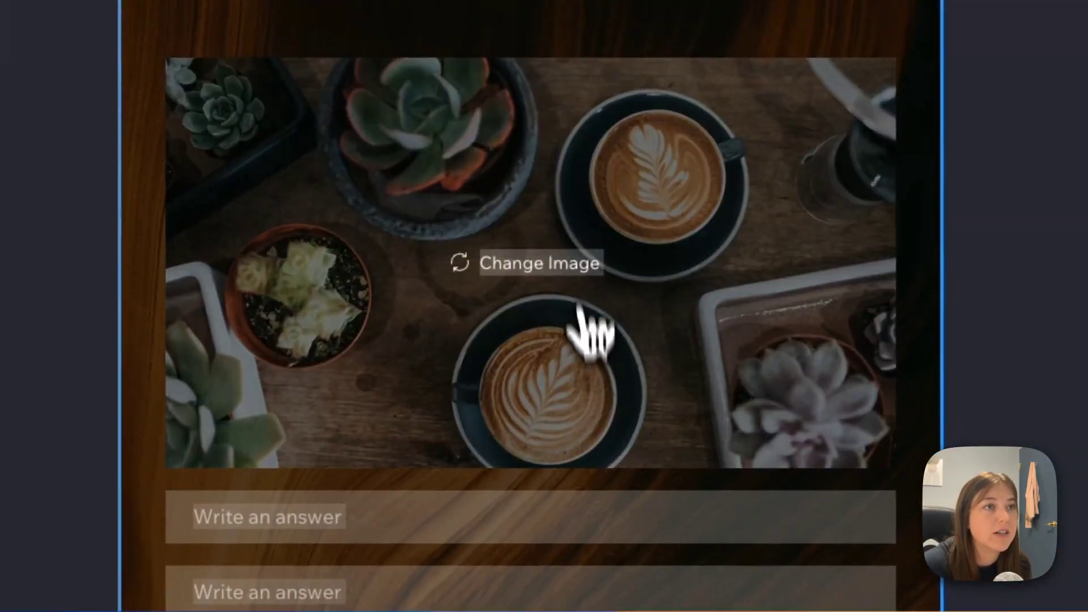
left_click(536, 262)
key("Escape")
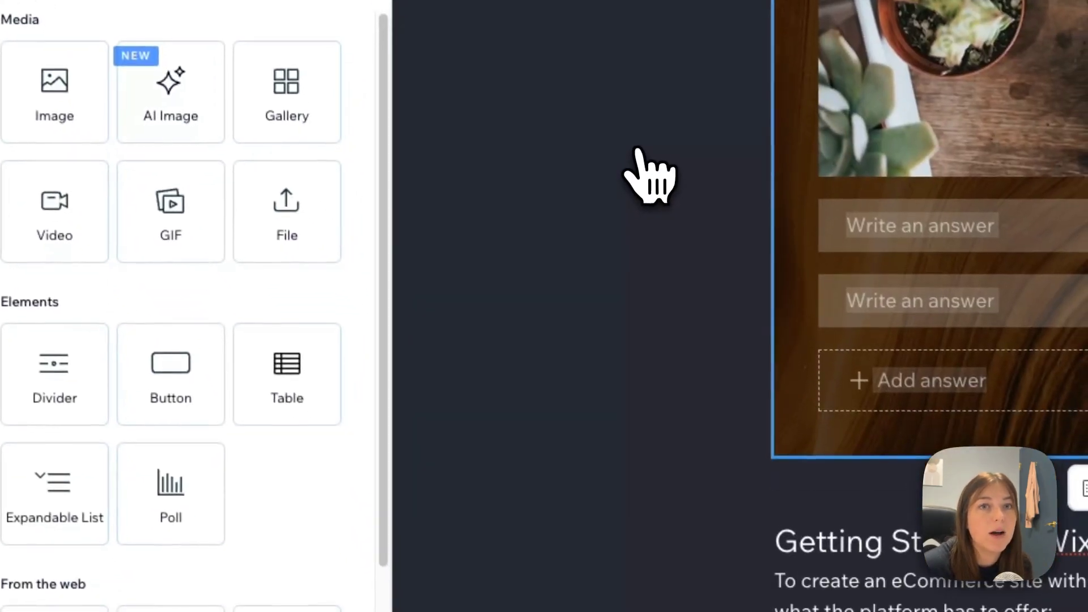
left_click(776, 480)
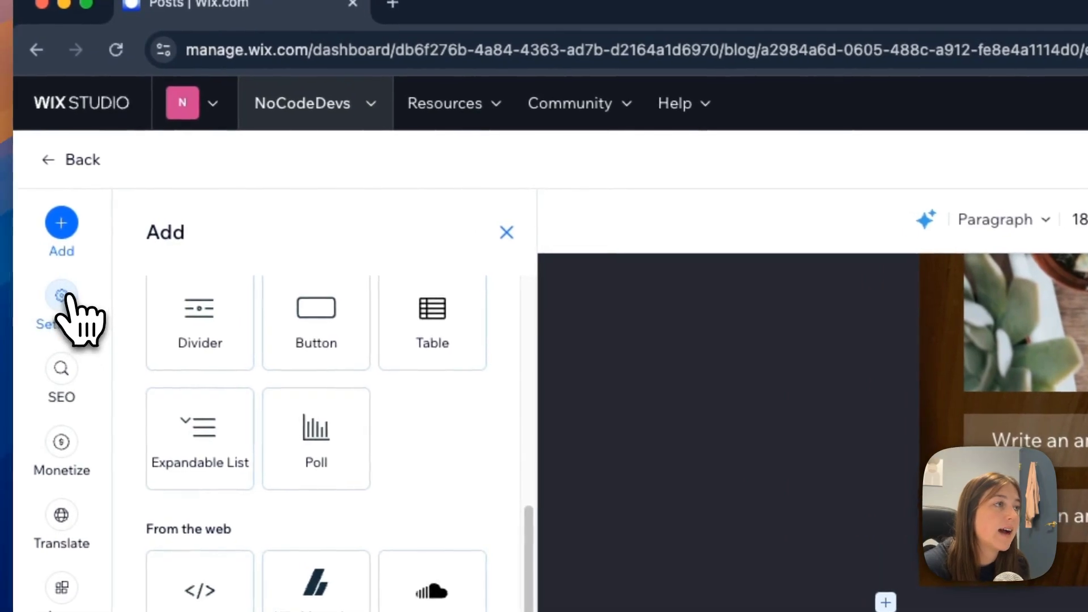
Replace the featured image with the LLM-Observability screenshot from the media library
left_click(38, 194)
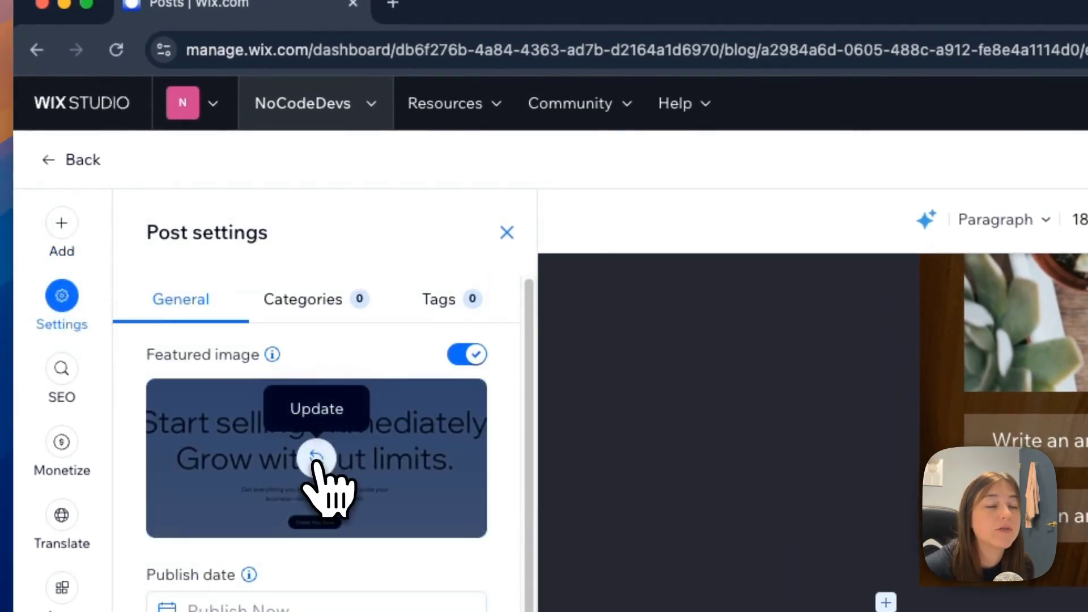
left_click(316, 458)
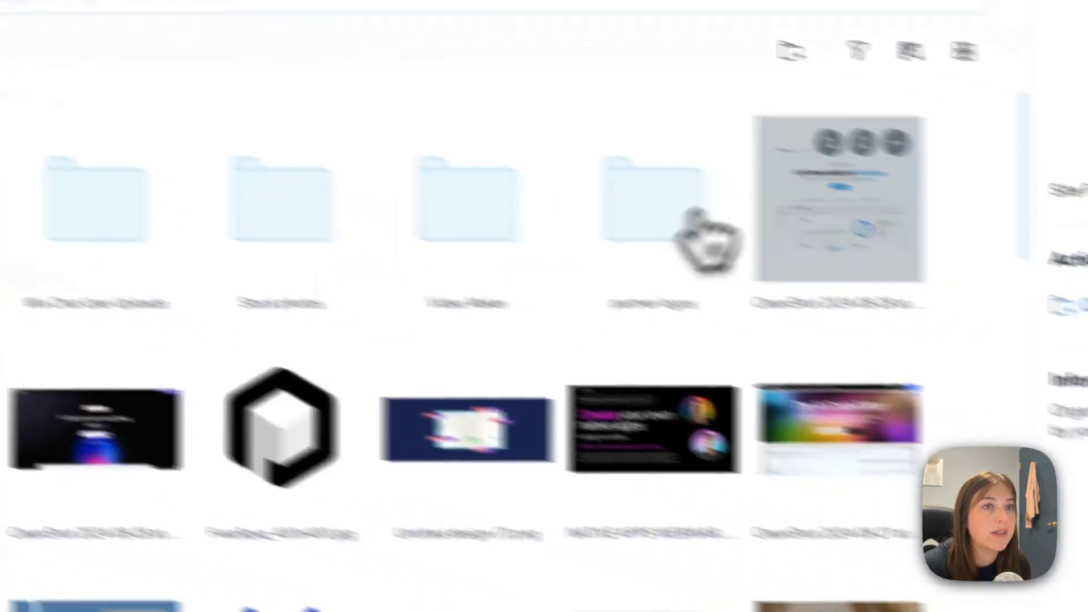
left_click(816, 223)
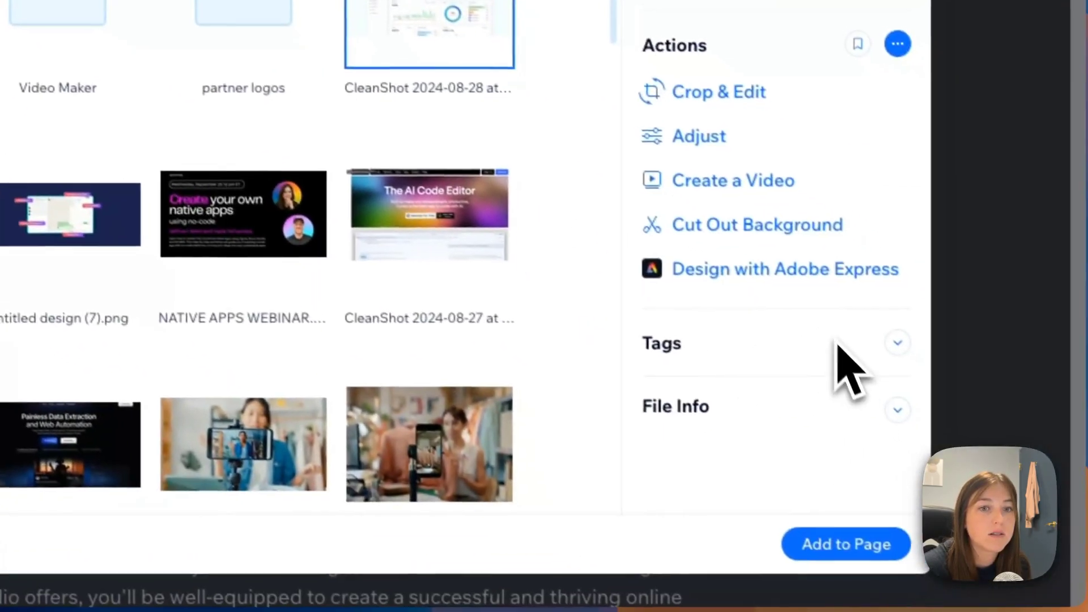
left_click(848, 541)
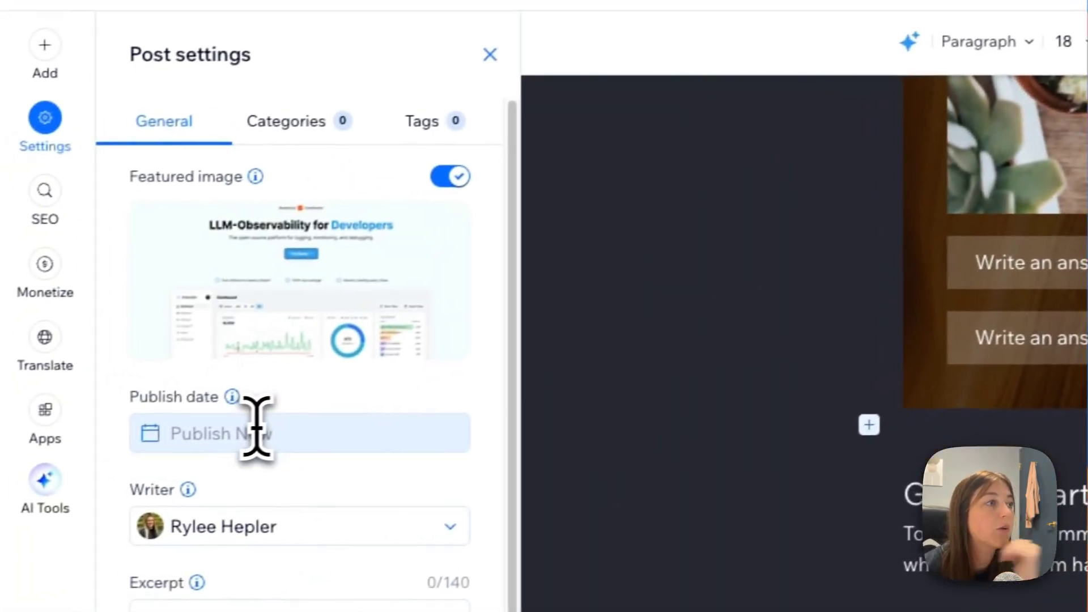
Keep the publish date as Publish Now, review writers, and start an excerpt
left_click(108, 460)
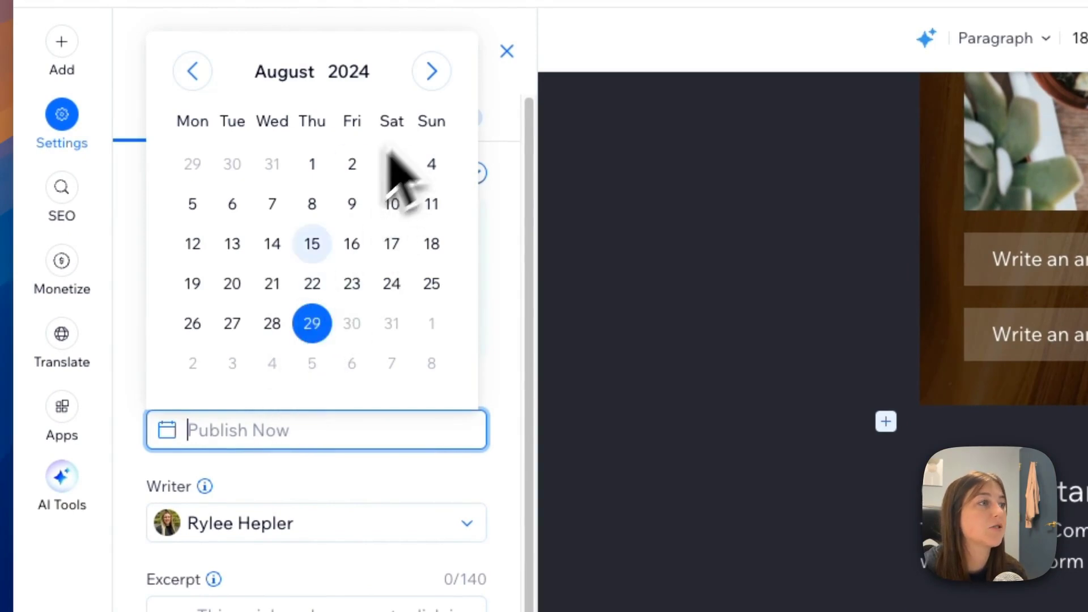
left_click(371, 474)
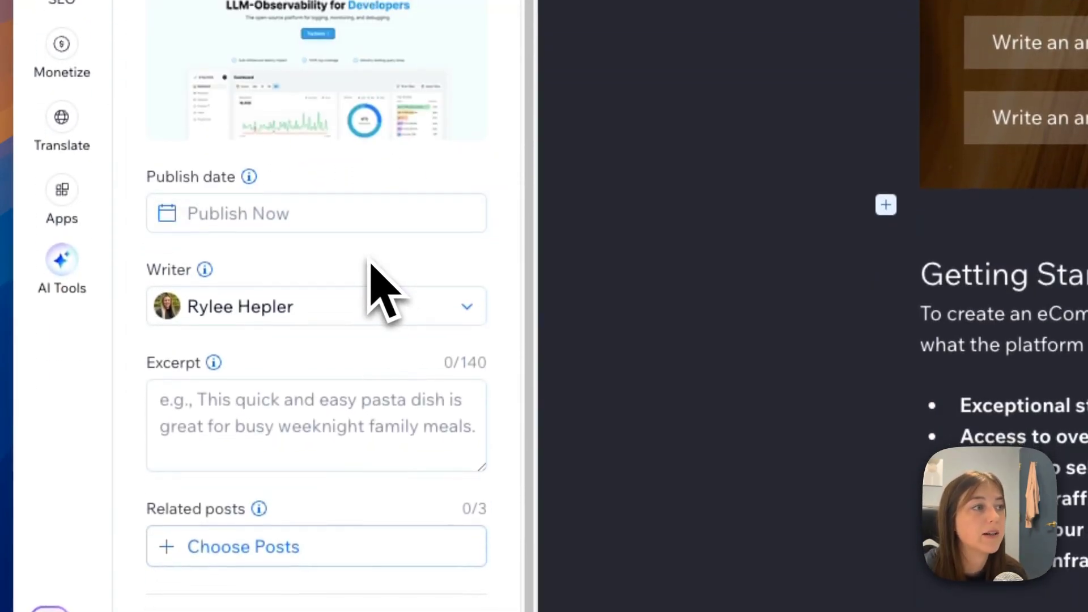
left_click(456, 309)
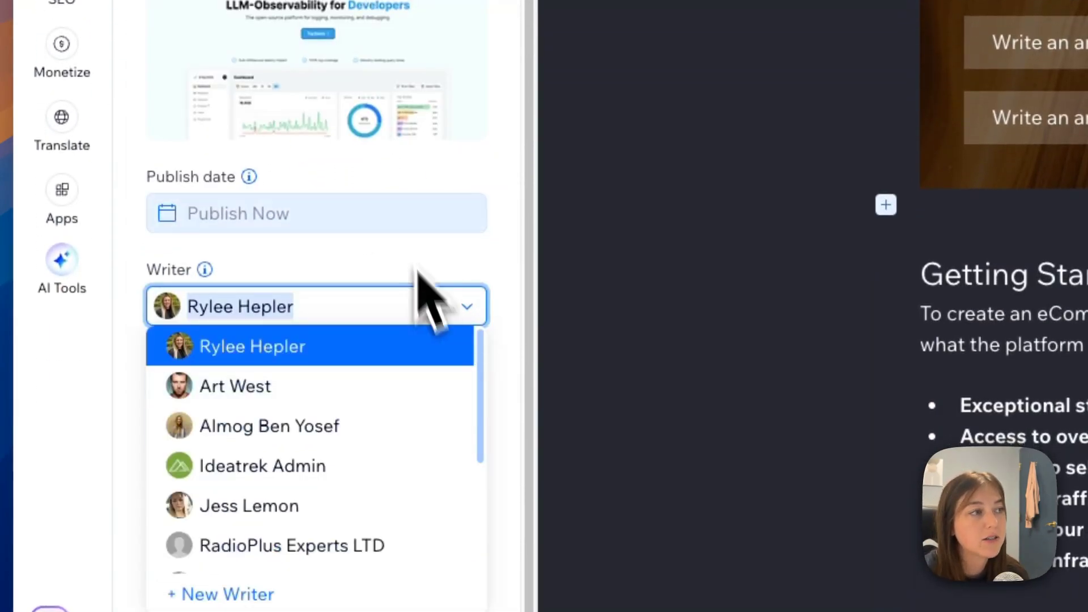
scroll(241, 369, "down", 1)
left_click(214, 352)
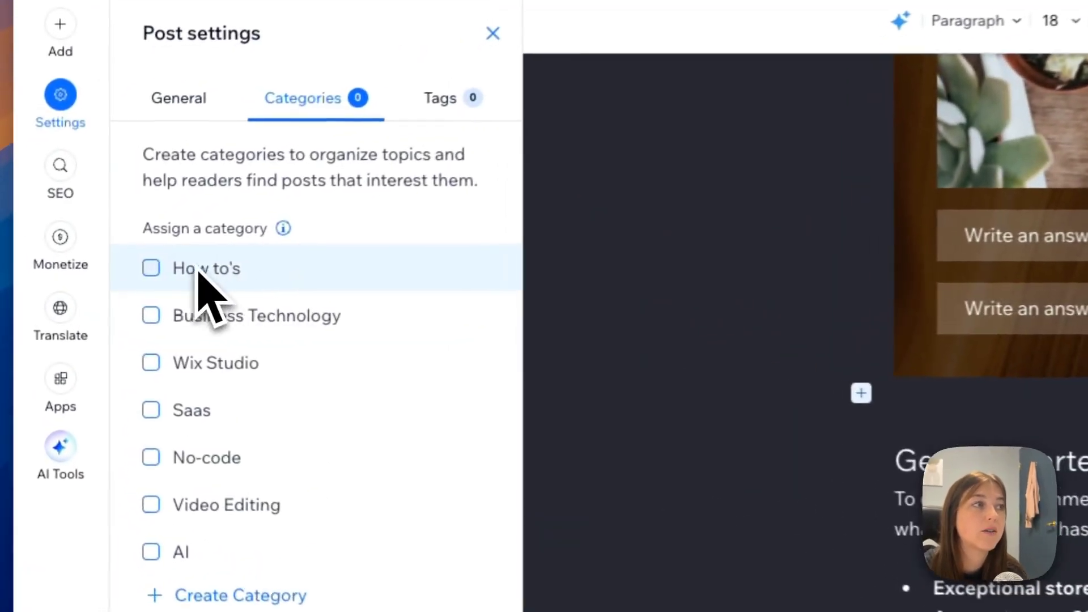
Add two tags and assign How to's and Wix Studio categories, with Wix Studio as main
left_click(459, 126)
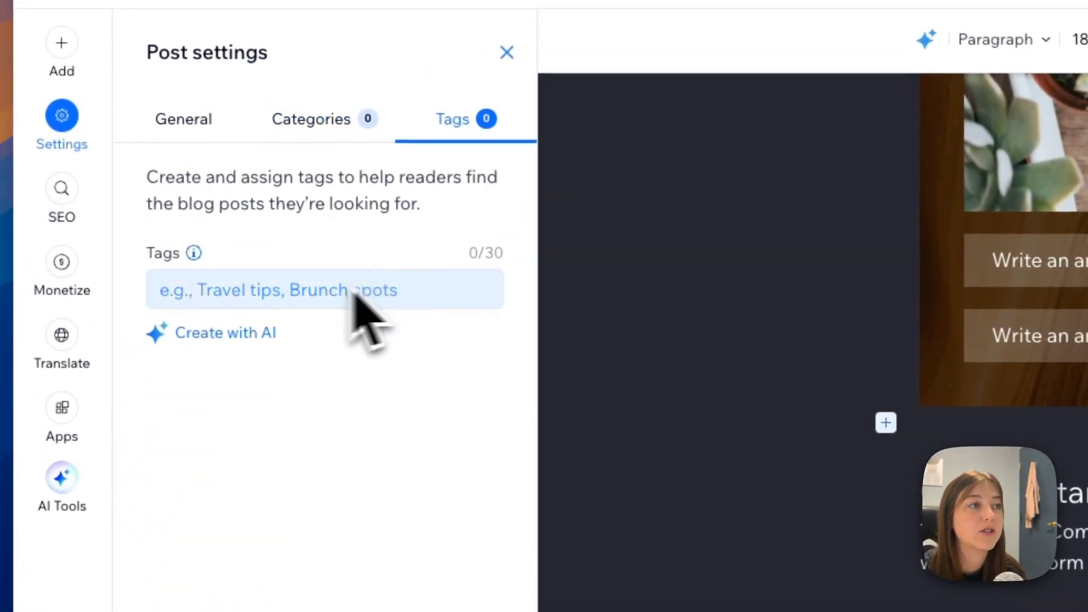
left_click(281, 292)
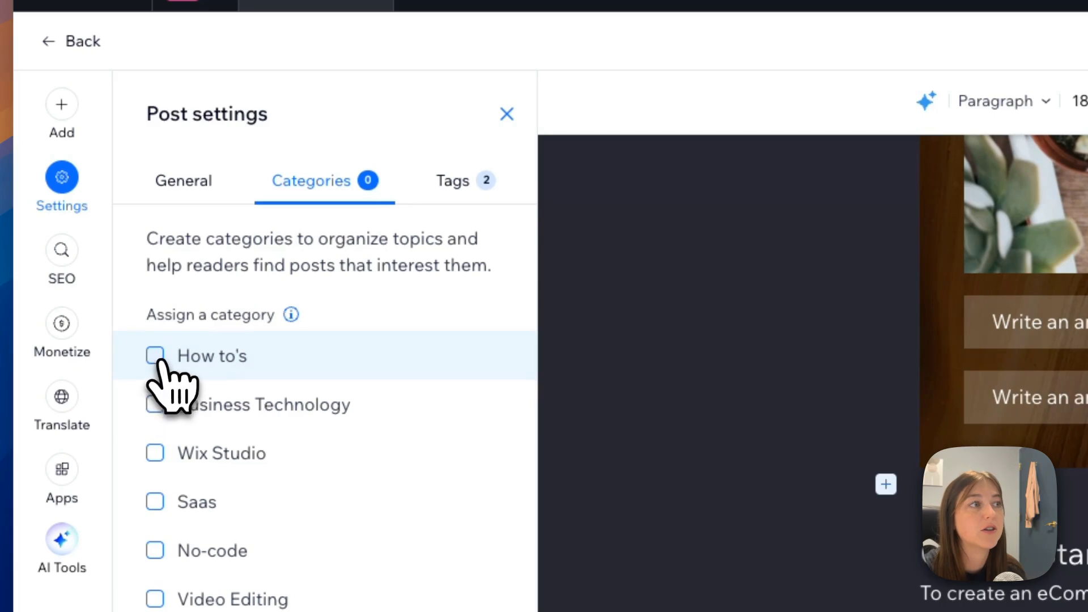
left_click(154, 356)
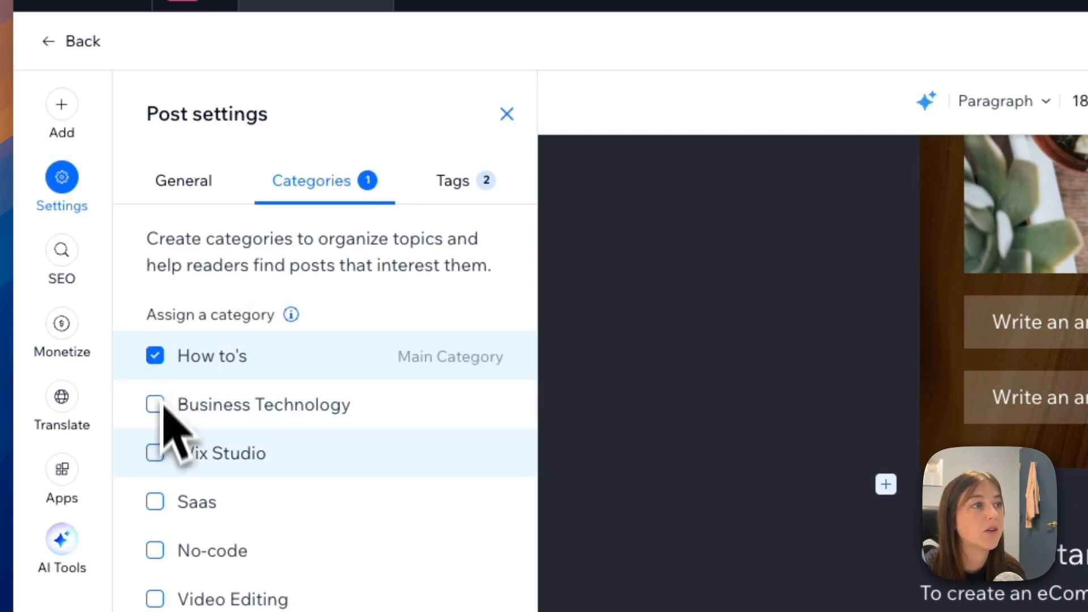
left_click(155, 453)
left_click(155, 453)
left_click(156, 453)
left_click(465, 455)
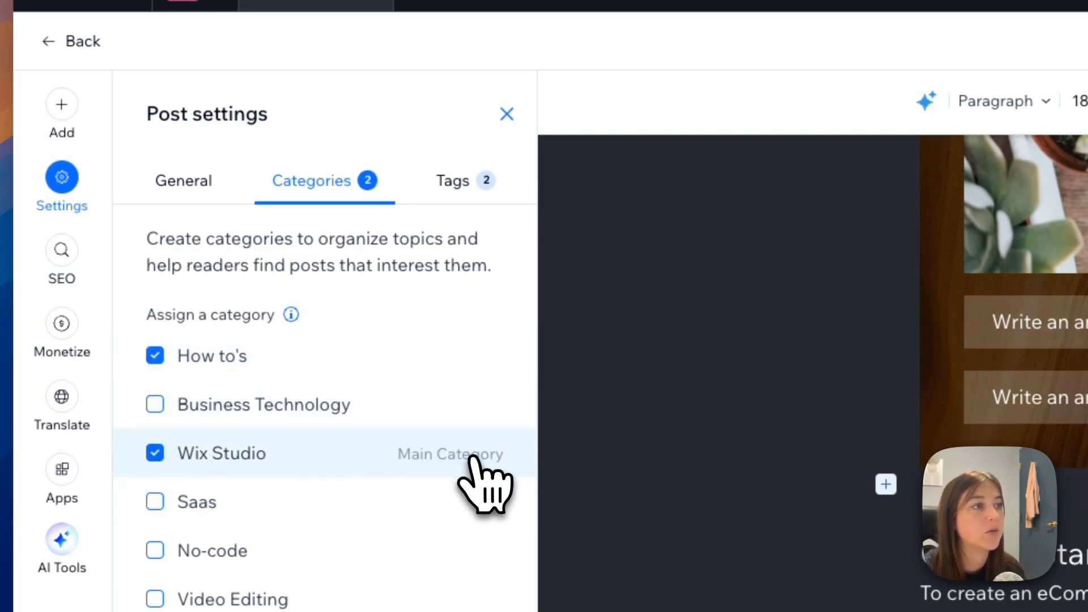
mouse_move(396, 346)
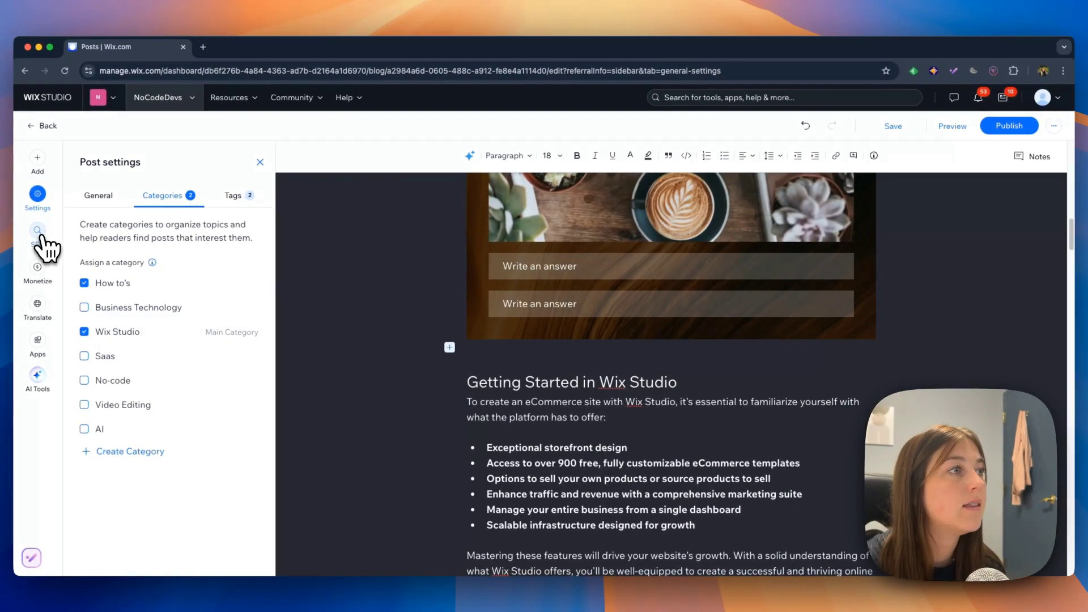
left_click(61, 250)
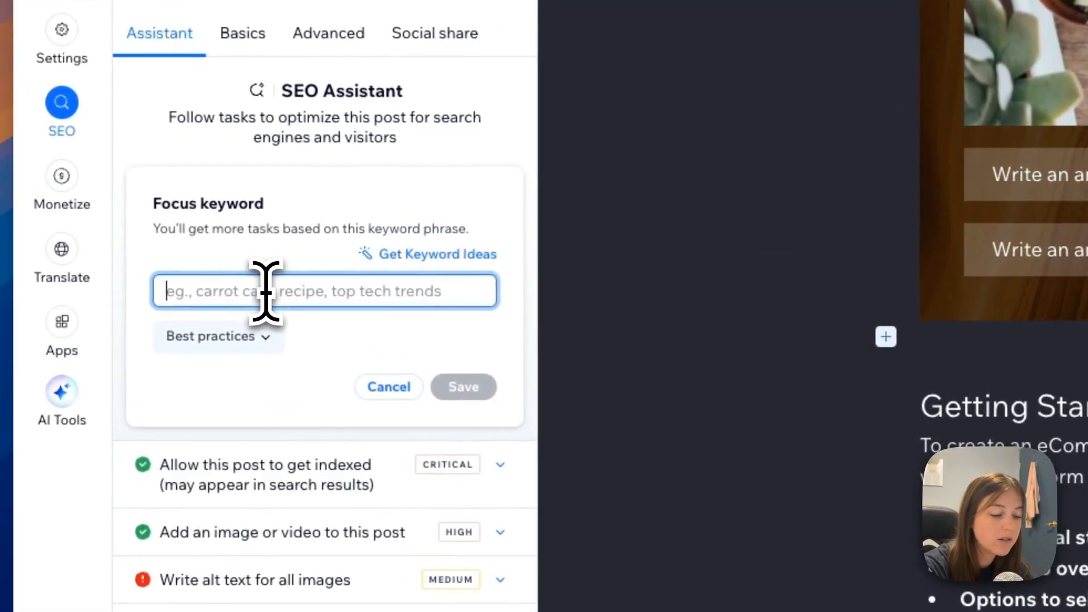
Save 'Wix Studio' as the focus keyword and scroll through the remaining SEO checklist tasks
type("Wix ")
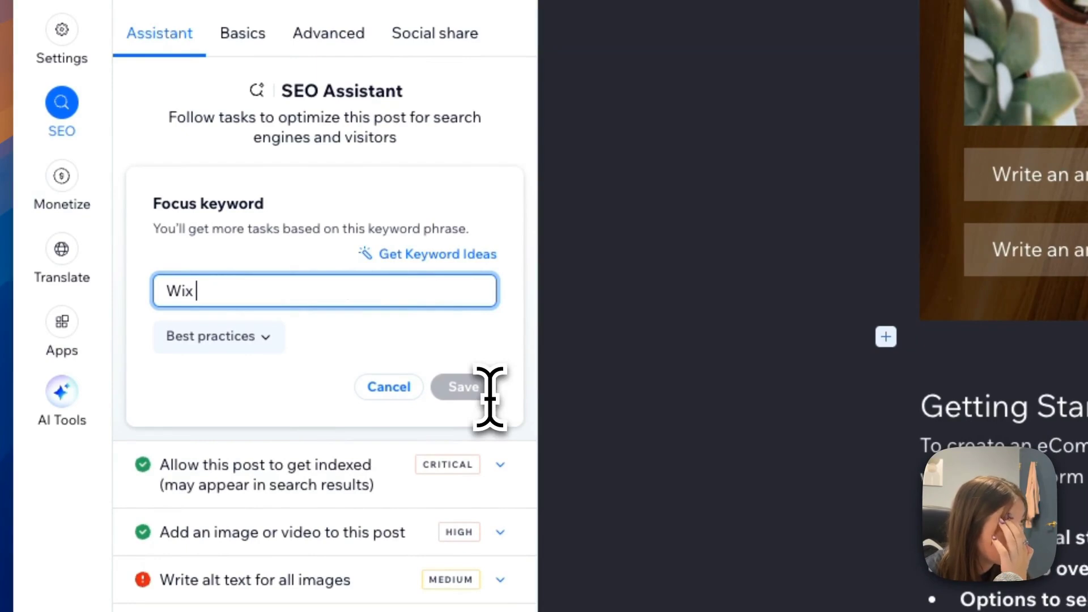
type("Studio")
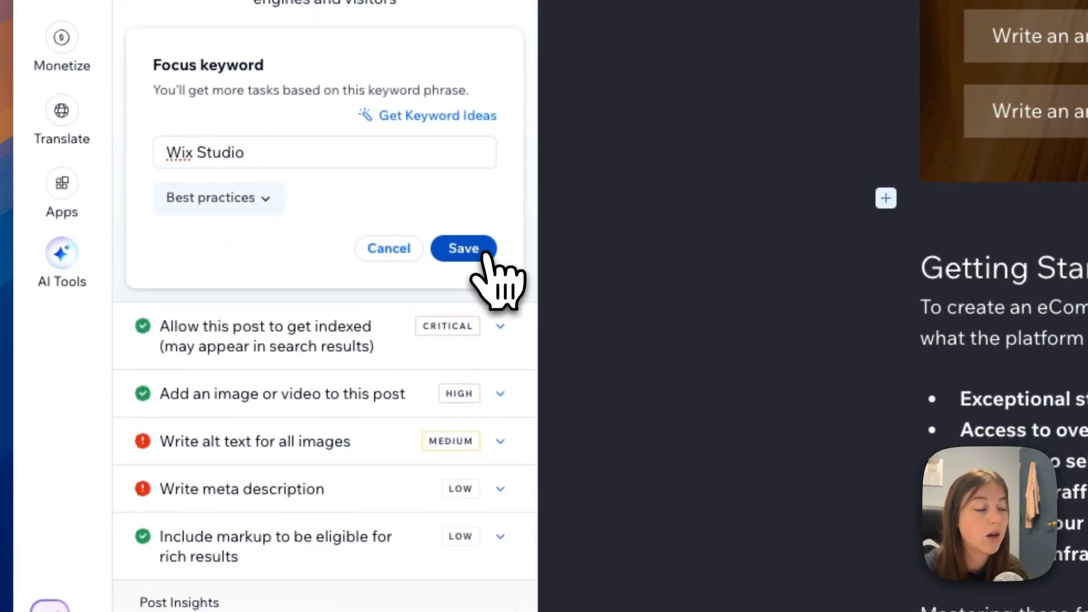
left_click(483, 250)
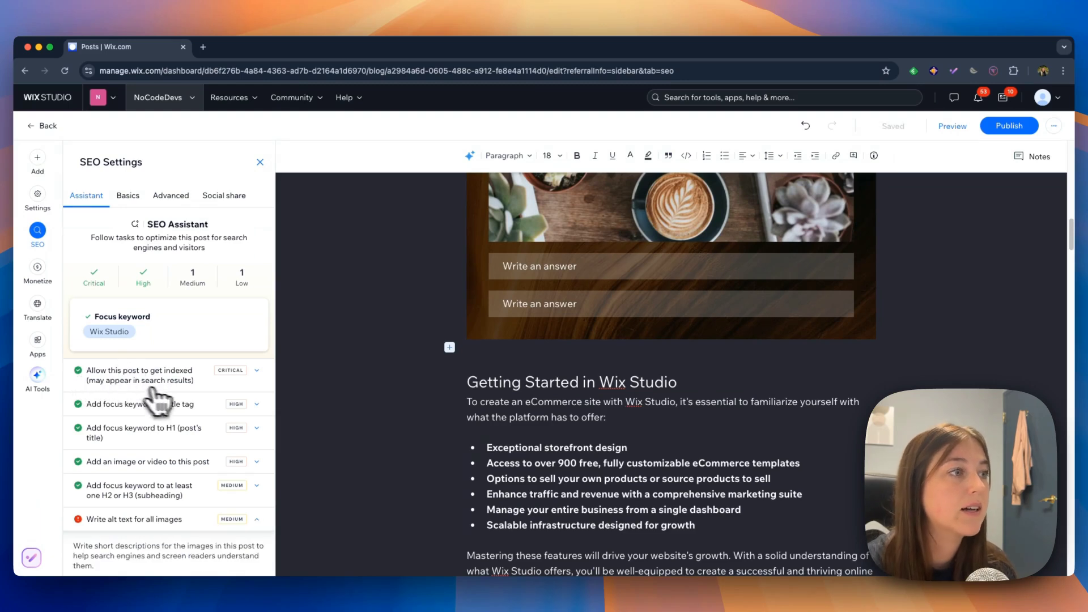
scroll(179, 417, "down", 2)
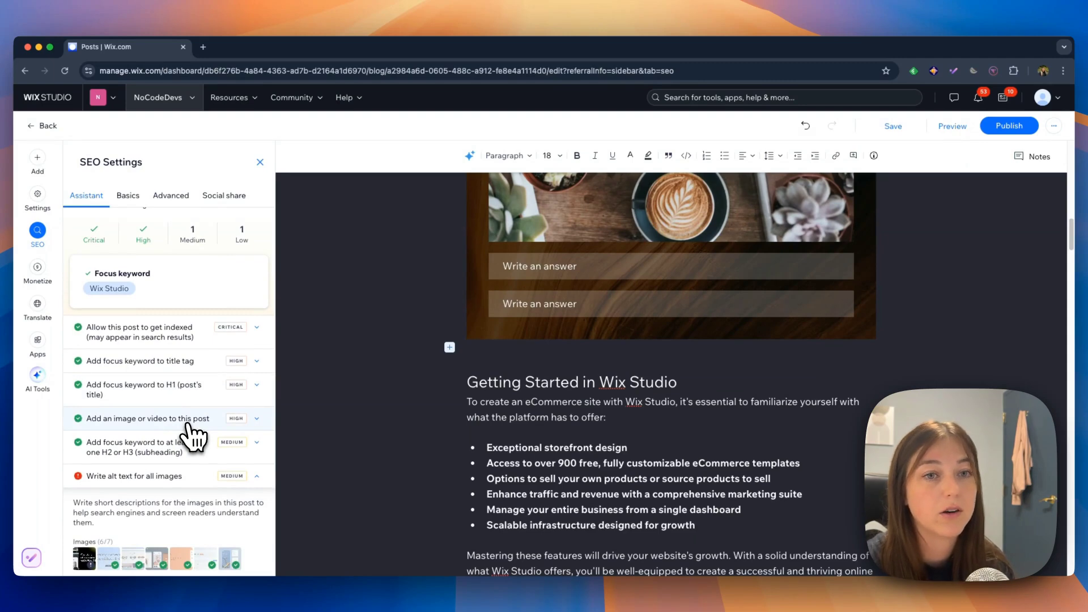
scroll(170, 431, "down", 3)
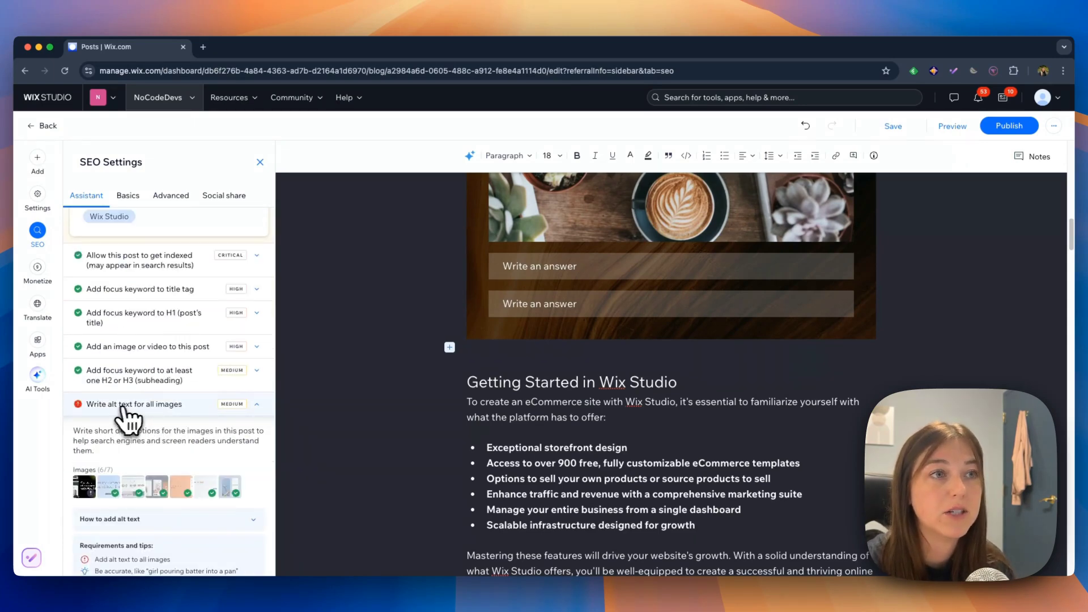
scroll(545, 375, "up", 4)
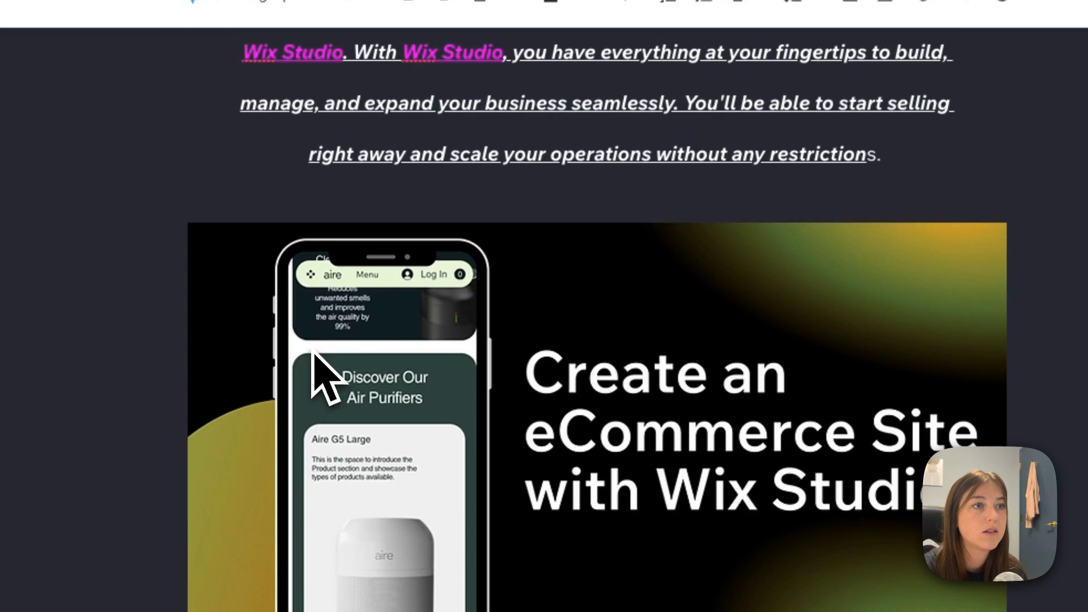
Select the Create an eCommerce Site cover image and open its settings for alt text
left_click(312, 345)
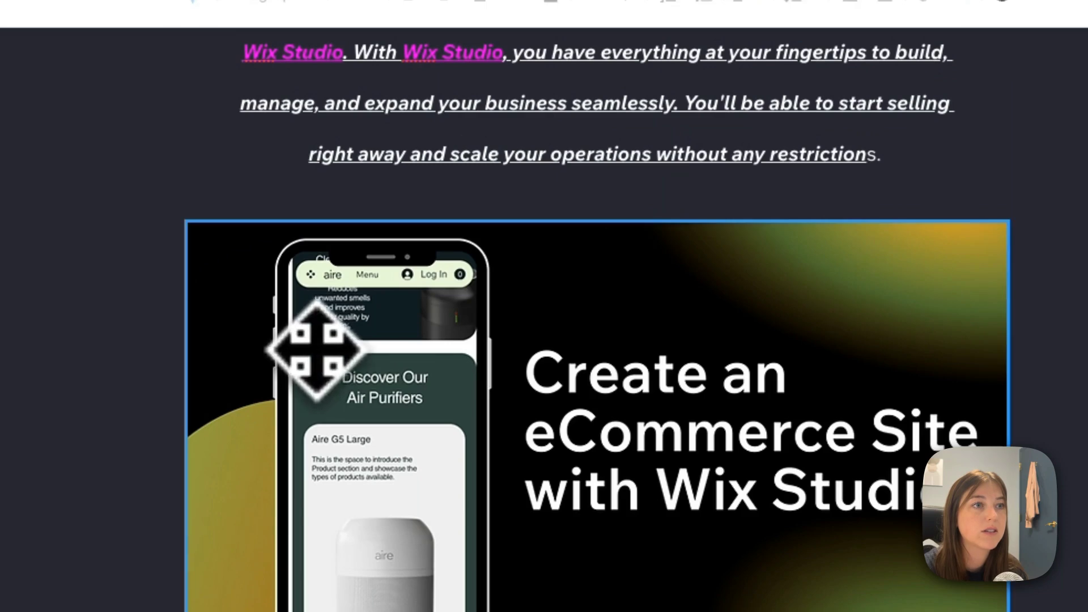
left_click(578, 425)
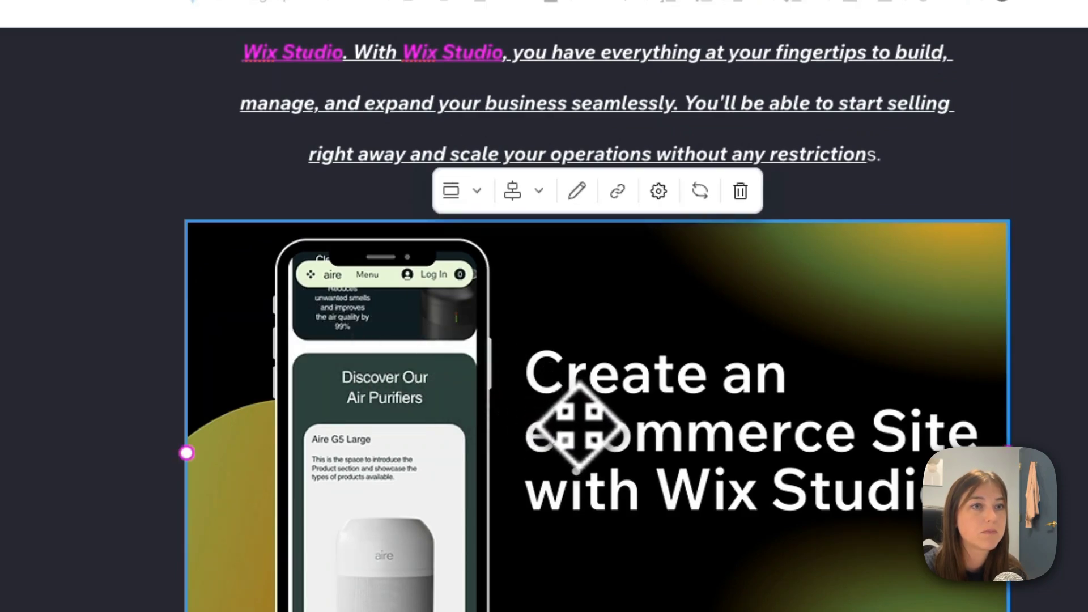
left_click(658, 190)
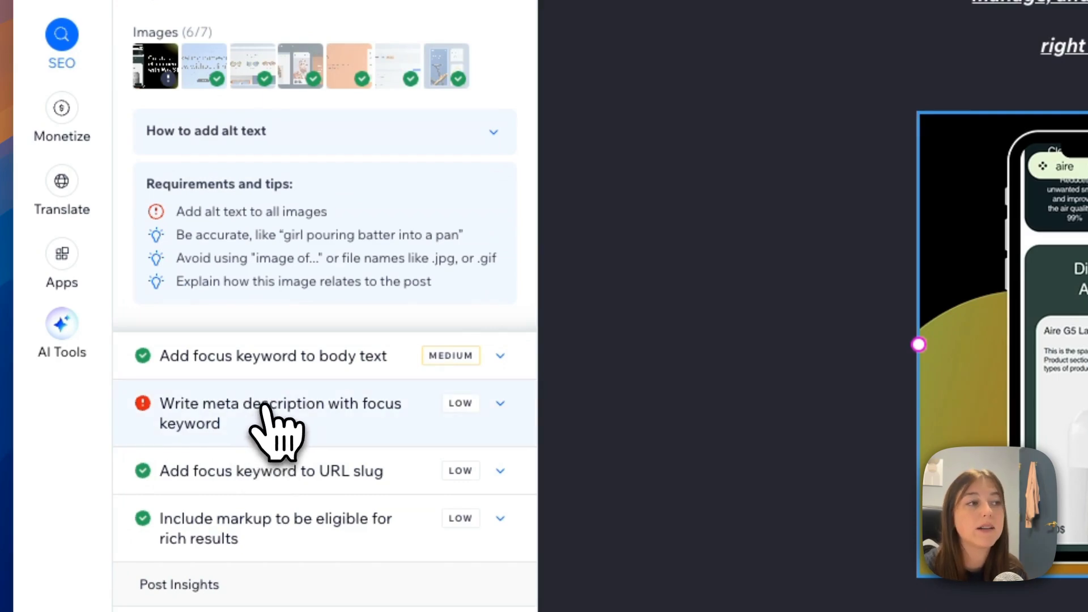
Write a meta description including the Wix Studio keyword, then view the basic SEO settings
left_click(266, 408)
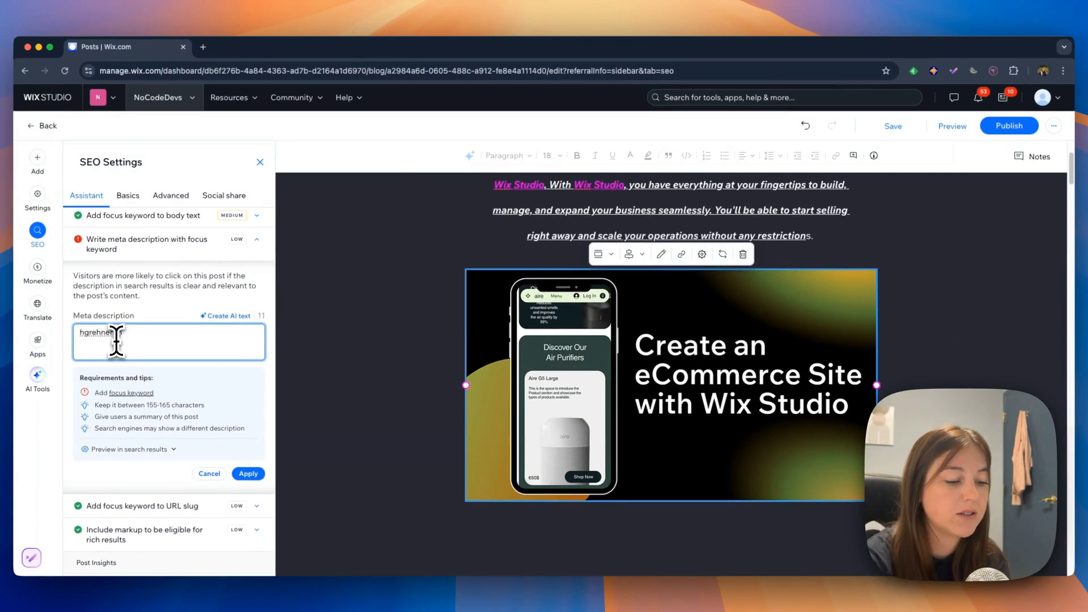
type("Studio")
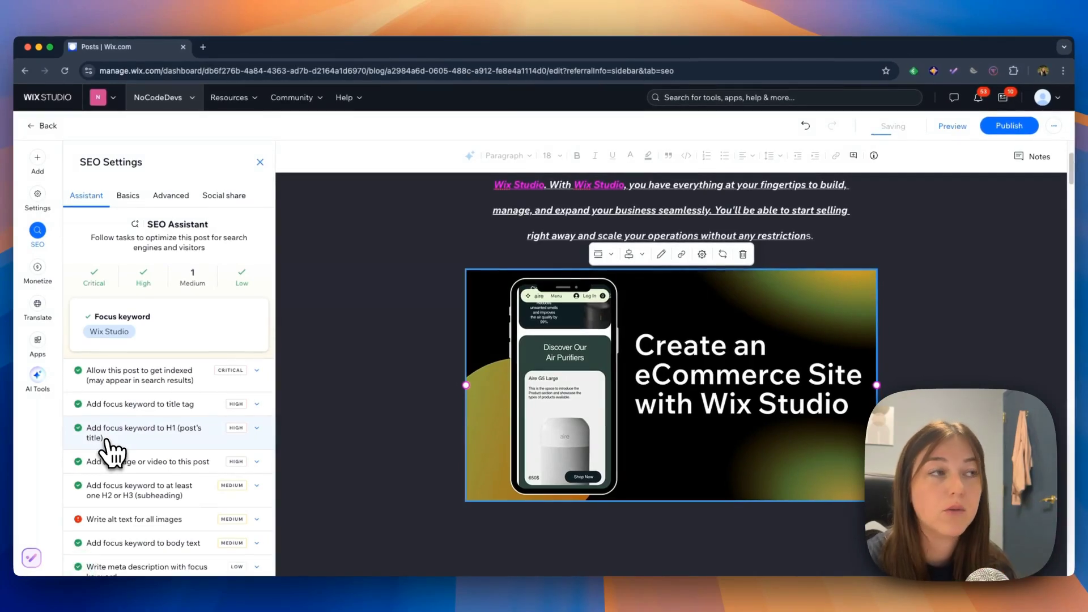
left_click(135, 195)
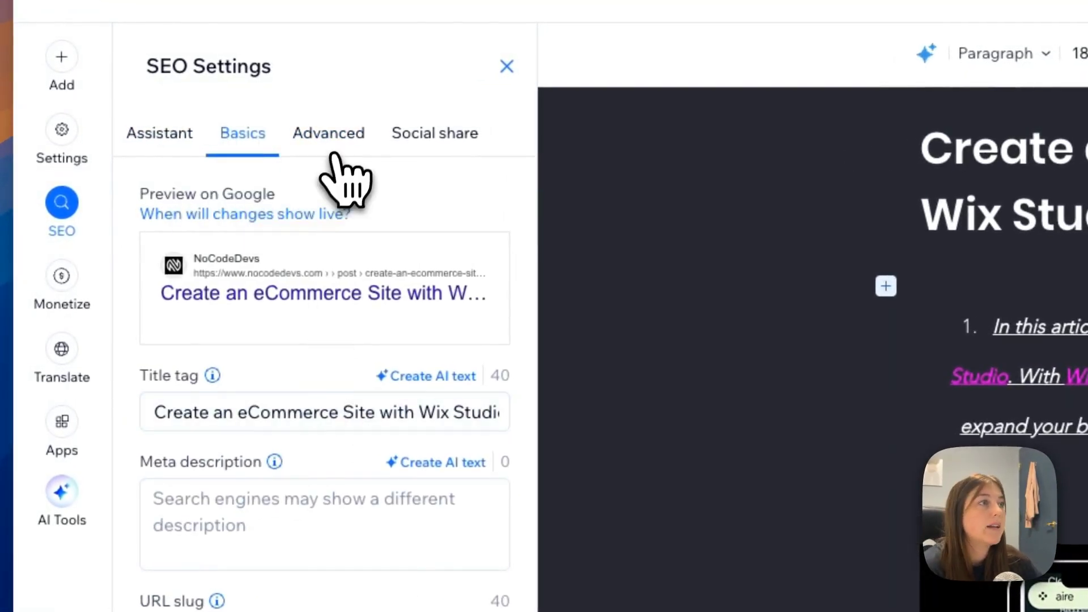
Check the Advanced settings, then scroll the Social share og:title and og:description preview
left_click(331, 149)
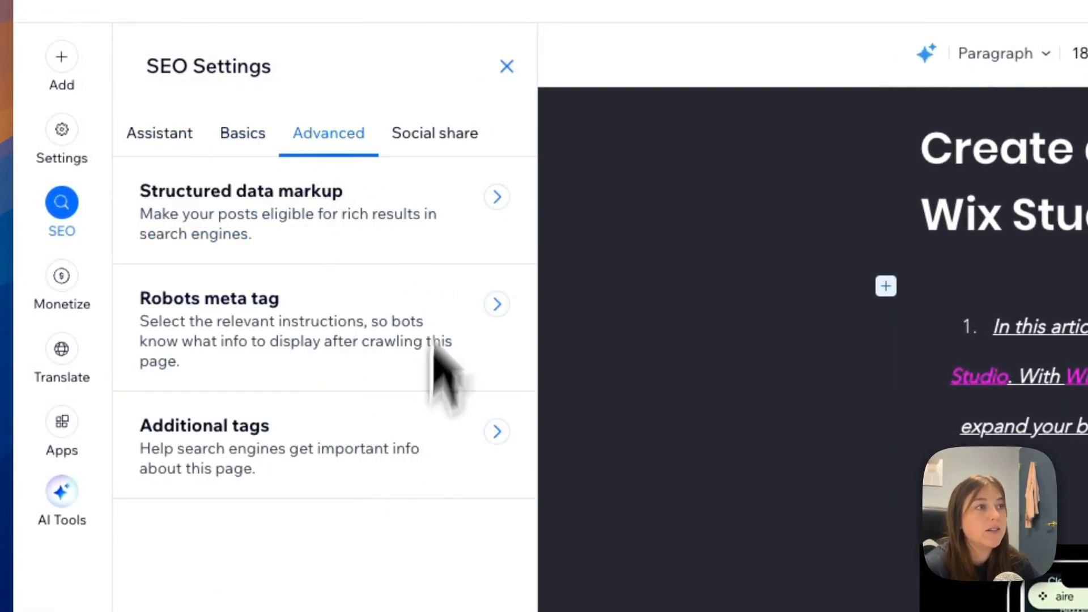
left_click(449, 138)
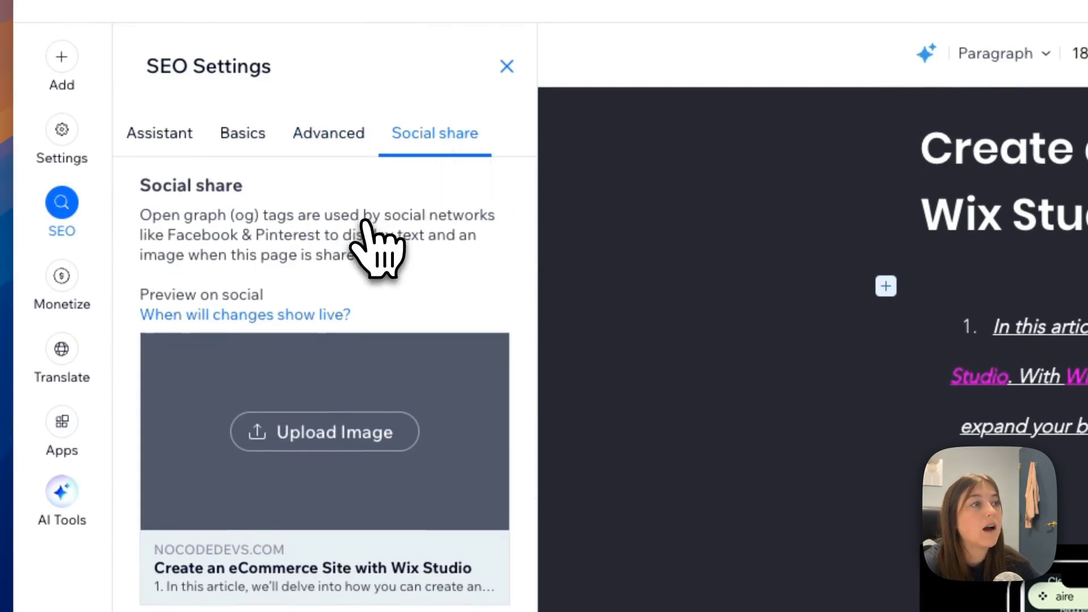
scroll(365, 223, "down", 1)
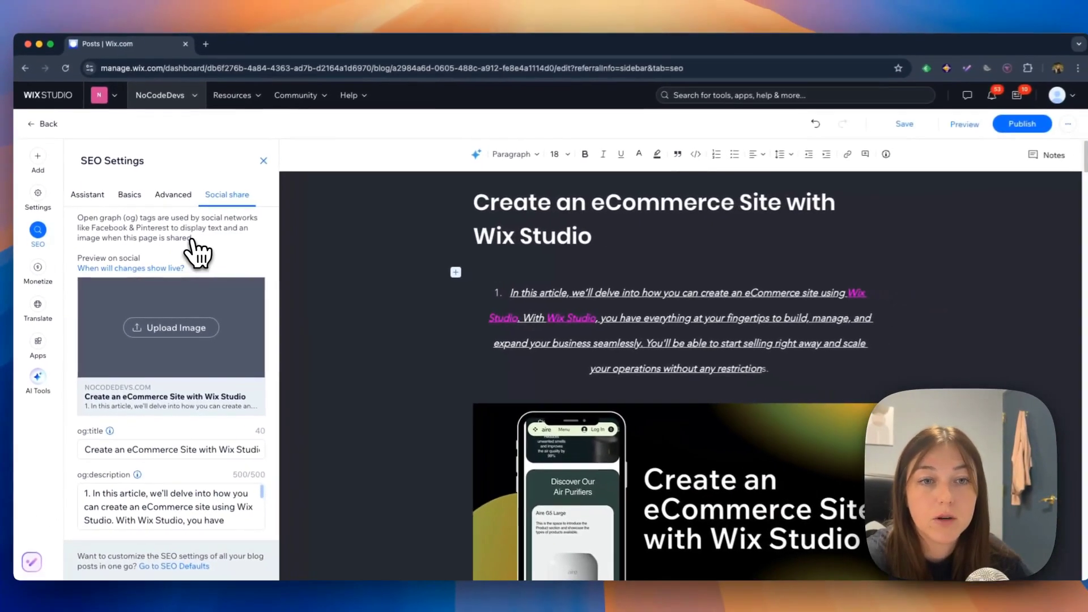
scroll(198, 253, "down", 1)
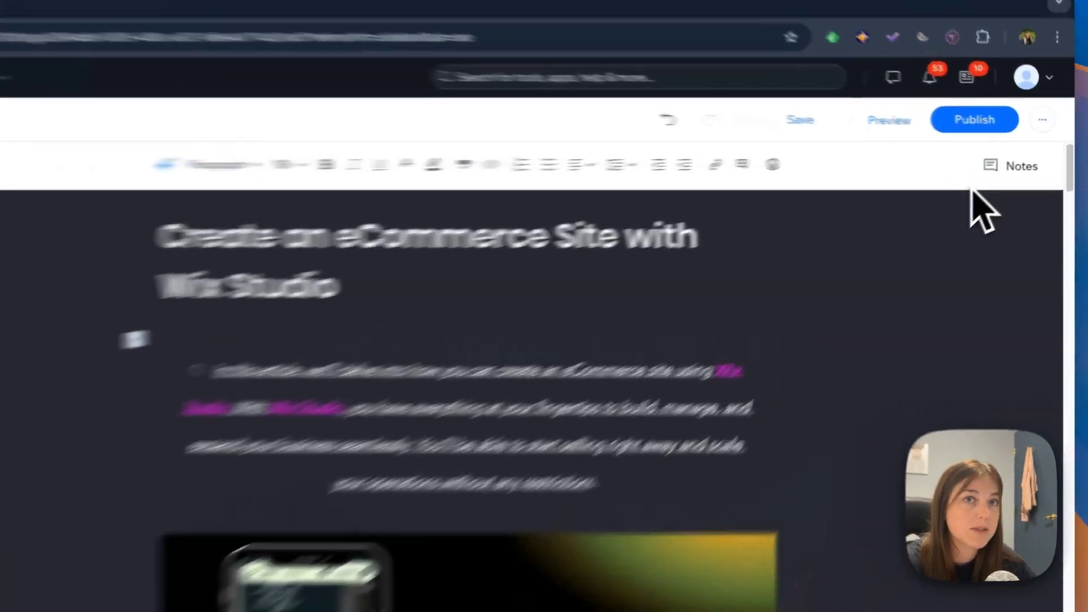
Browse the Monetize subscription plans, then the recommended Apps and AI Tools panels
left_click(39, 270)
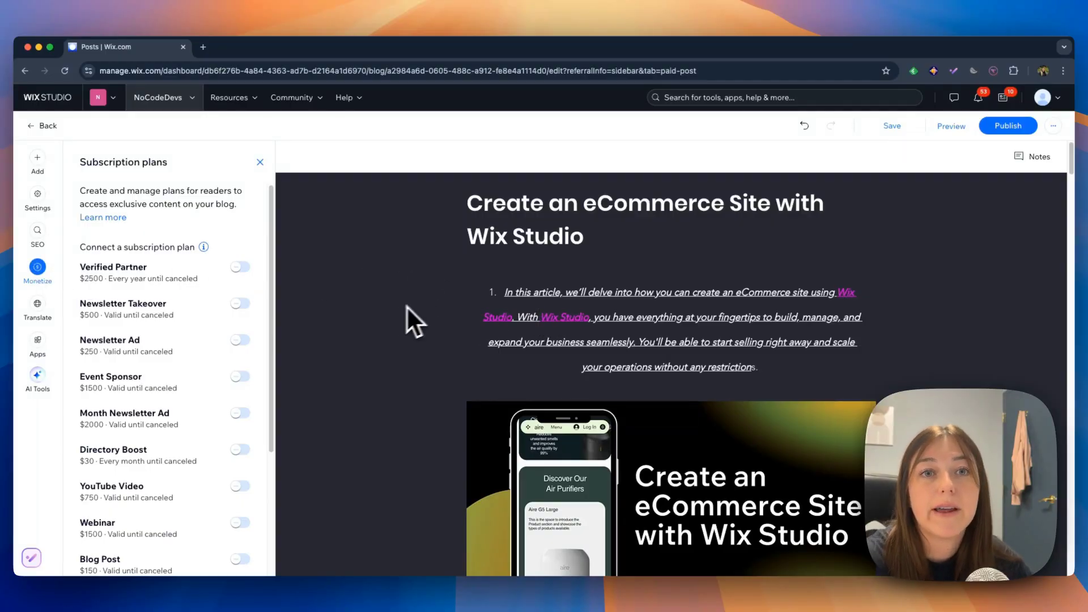
scroll(225, 309, "down", 1)
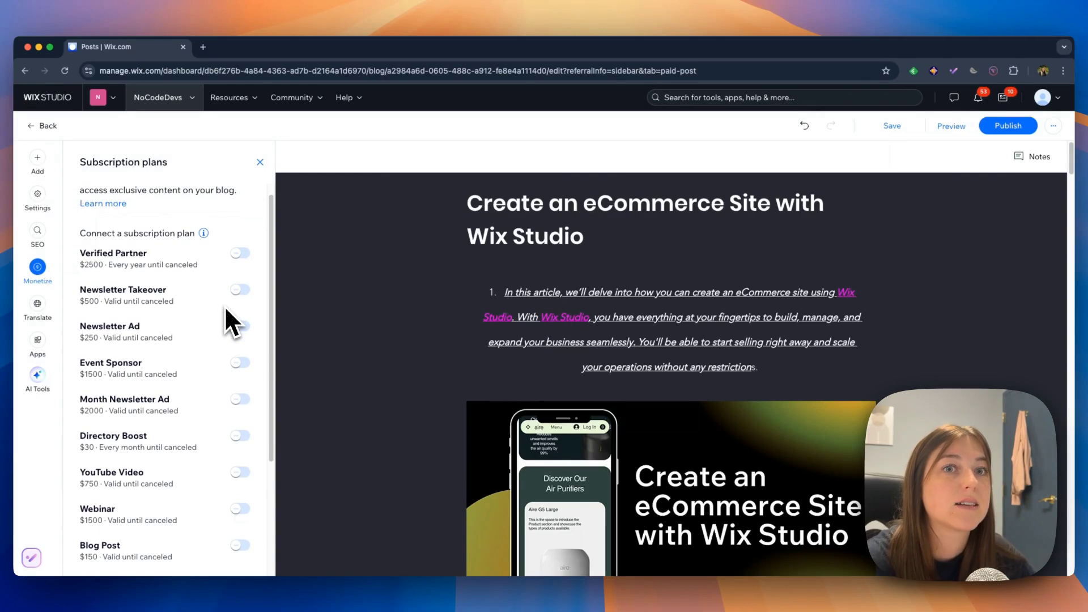
scroll(224, 322, "down", 1)
scroll(225, 309, "down", 3)
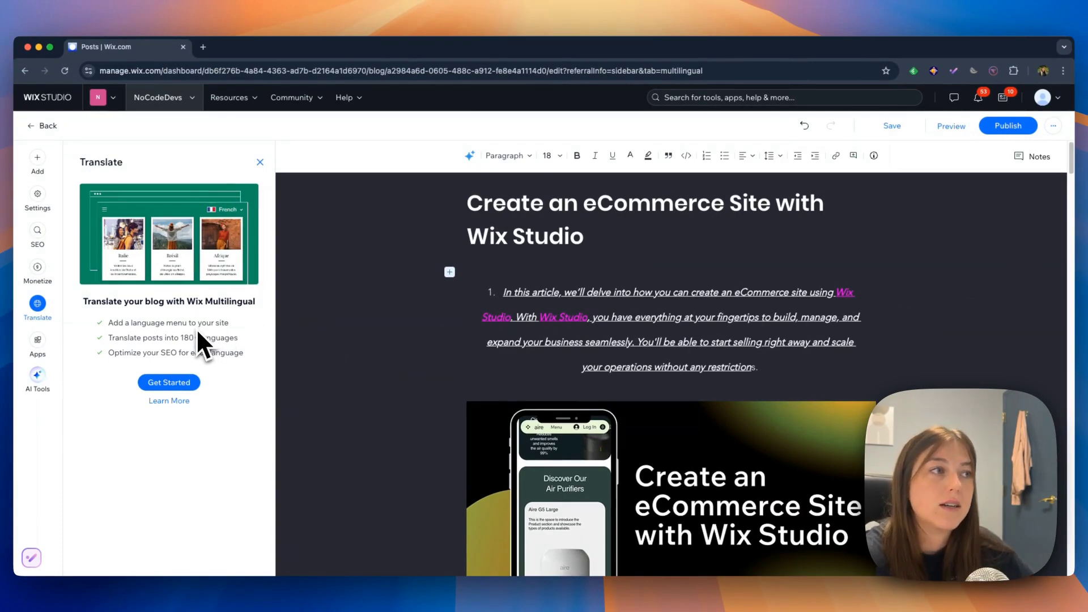
left_click(37, 342)
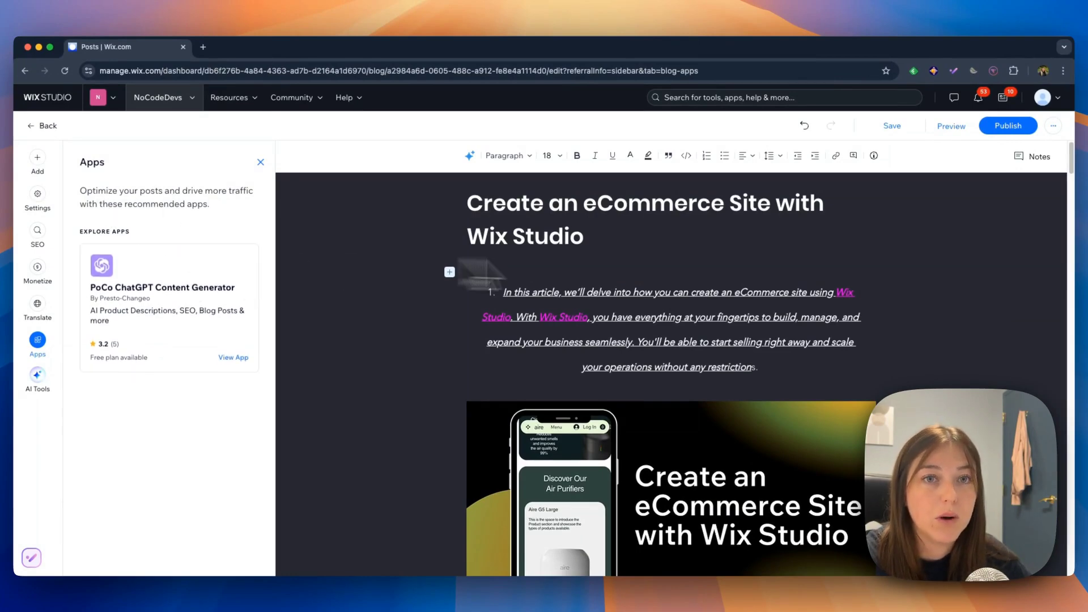
left_click(38, 375)
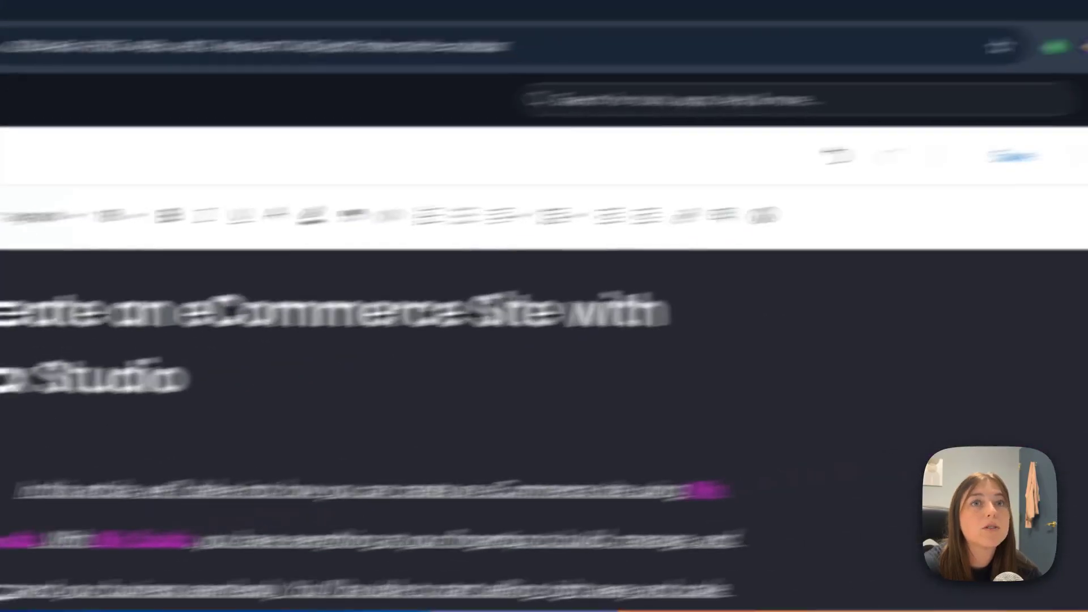
Save the post, scroll through it in Preview, and go back to editing
mouse_move(892, 126)
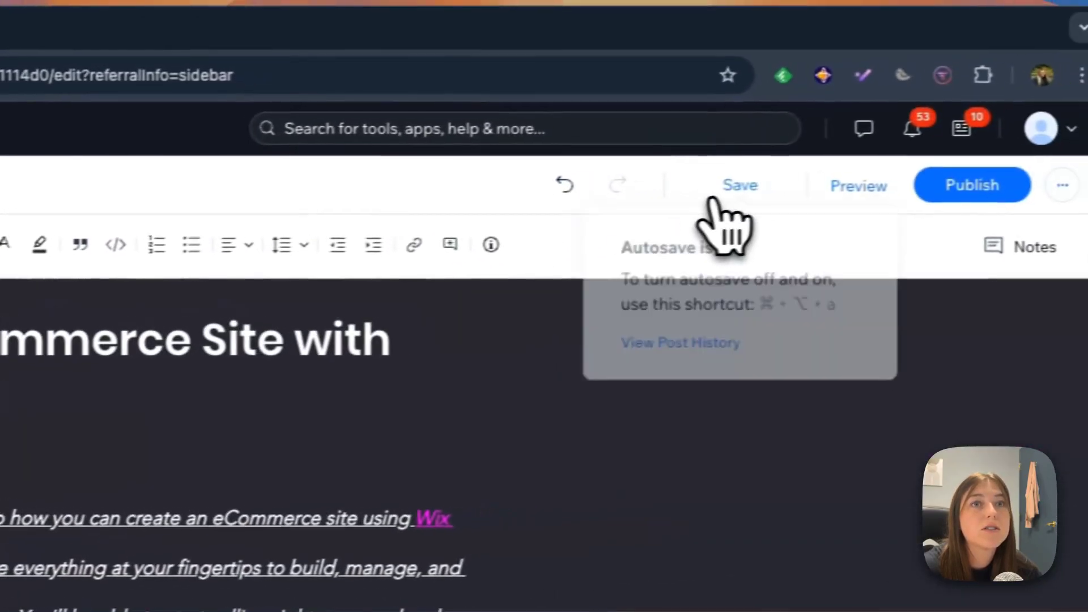
left_click(712, 193)
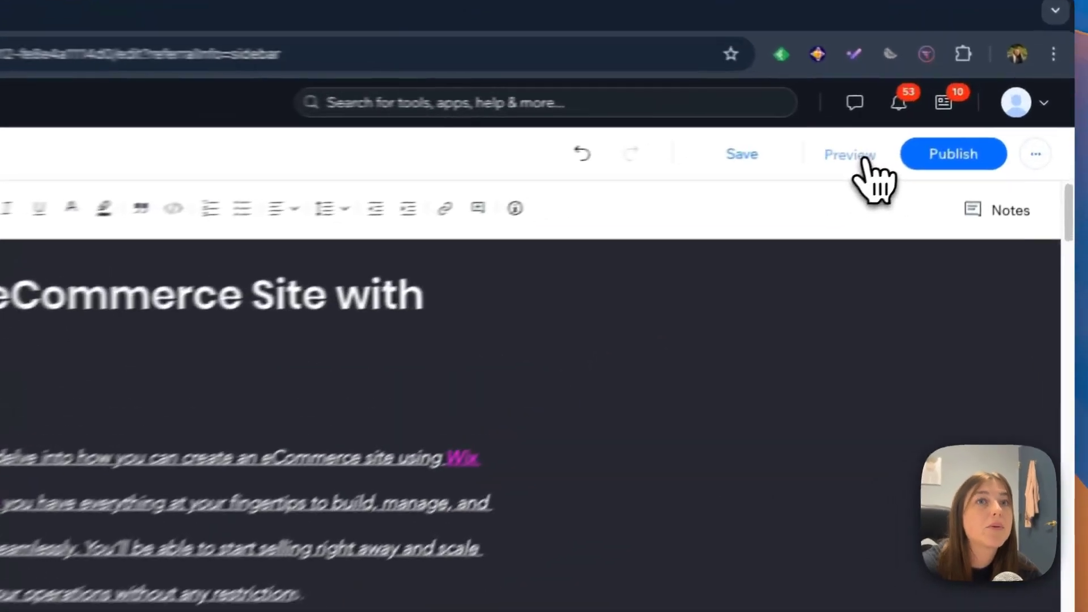
left_click(845, 194)
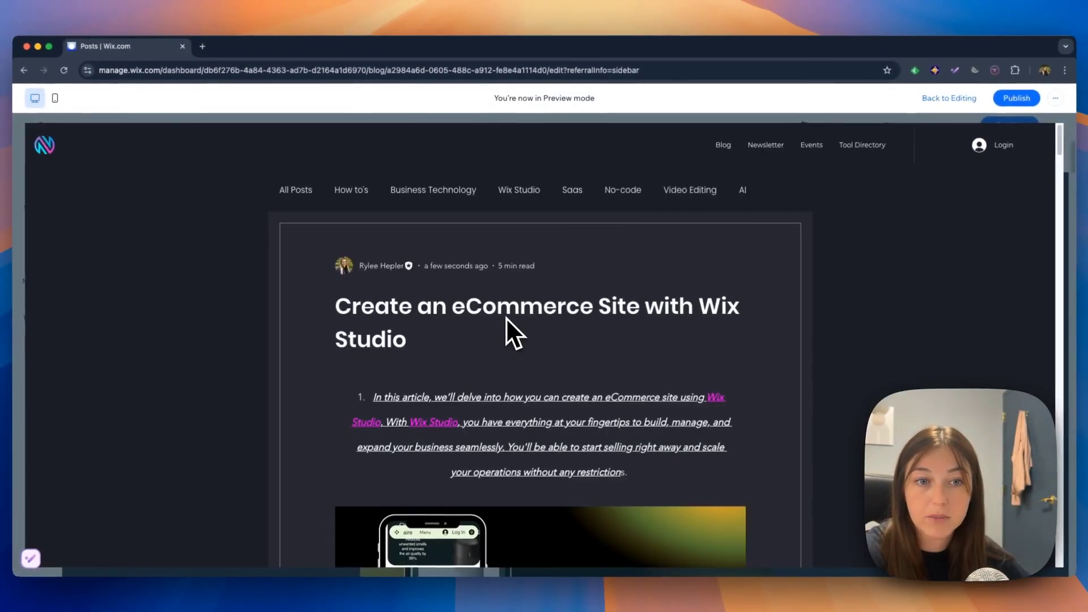
scroll(506, 317, "down", 15)
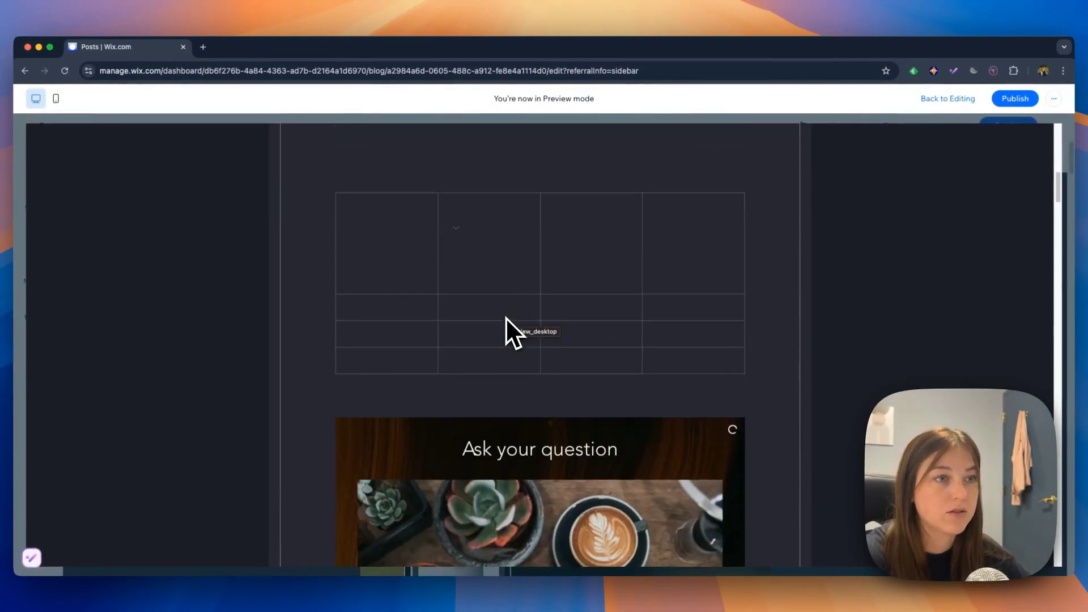
scroll(505, 318, "down", 6)
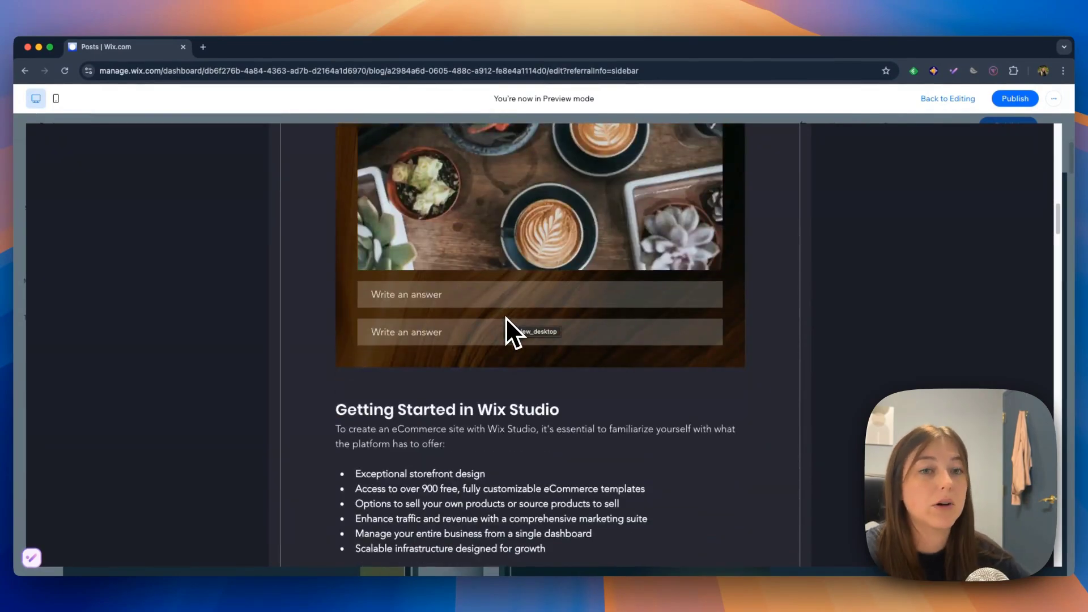
scroll(506, 318, "down", 7)
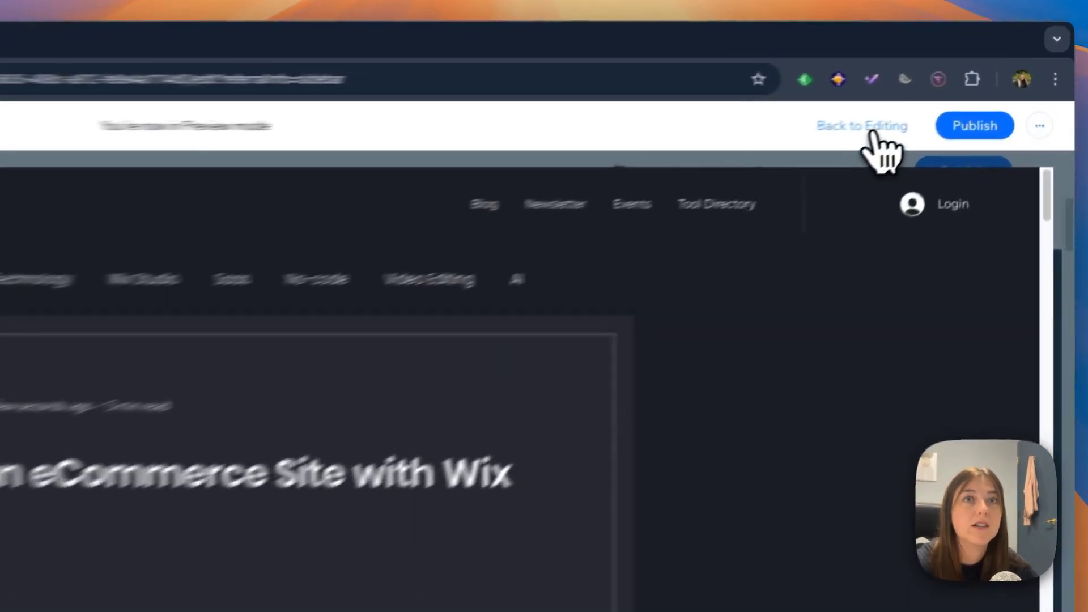
left_click(871, 132)
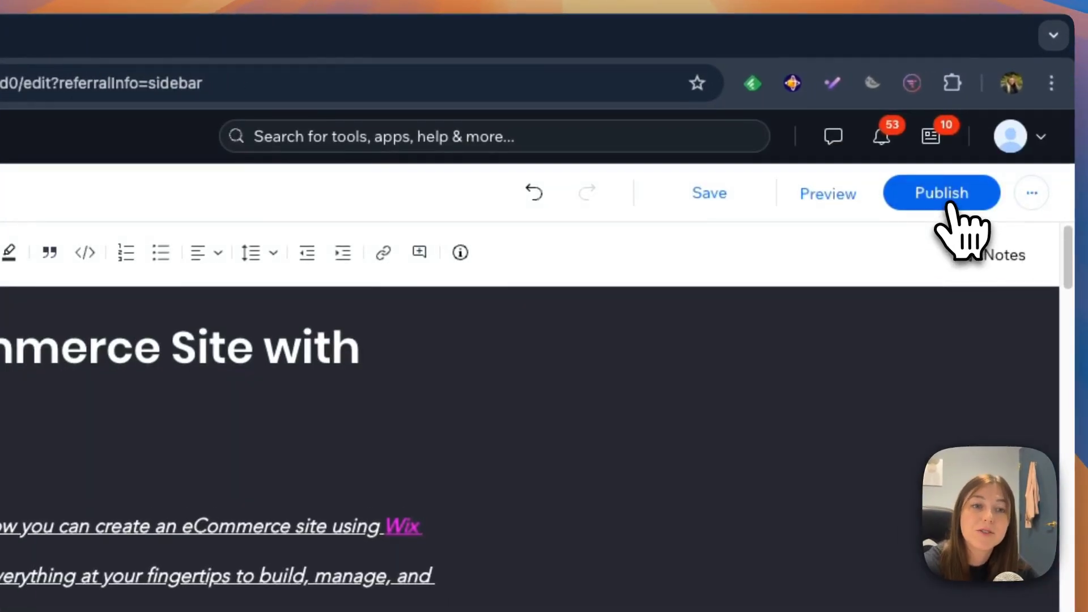